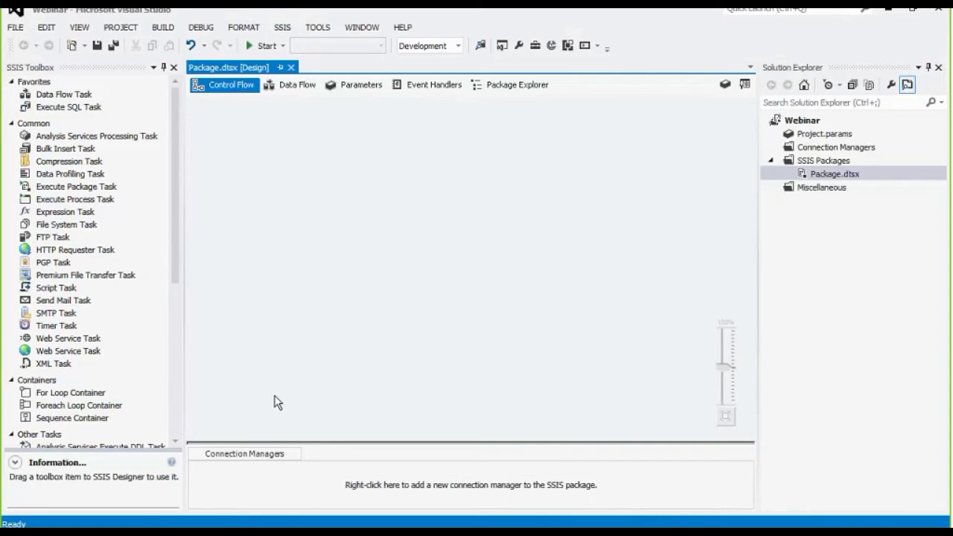
# Add a new ADO.NET connection manager using the AdventureWorks_MSCRM data connection on 10.10.10.67.
pyautogui.rightClick(218, 472)
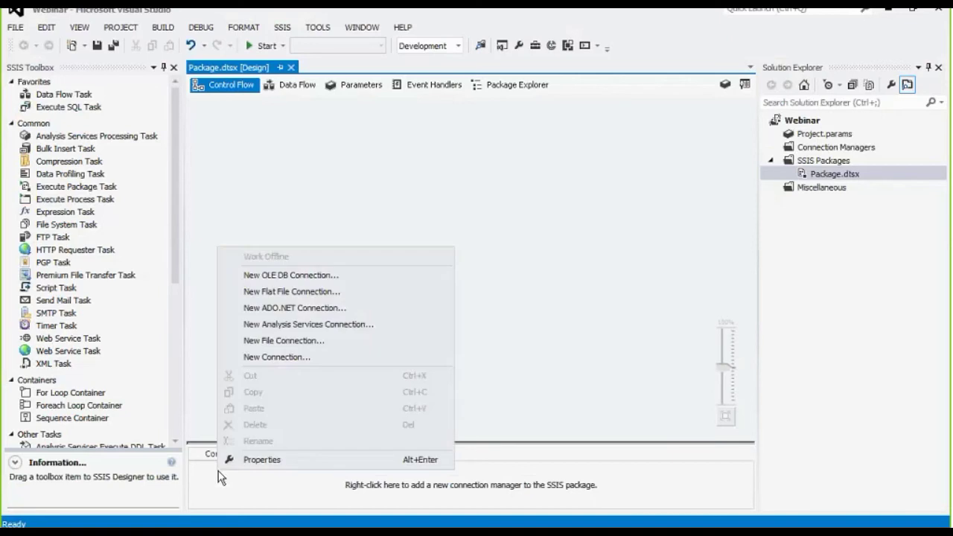
pyautogui.click(291, 312)
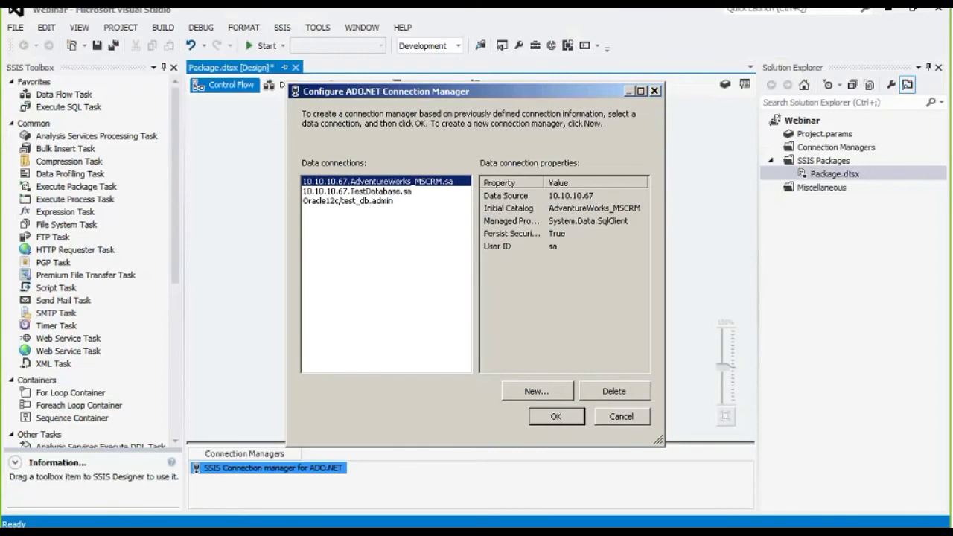
pyautogui.click(555, 416)
# Save the sa password on the connection and confirm it tests successfully.
pyautogui.doubleClick(335, 469)
pyautogui.write('****')
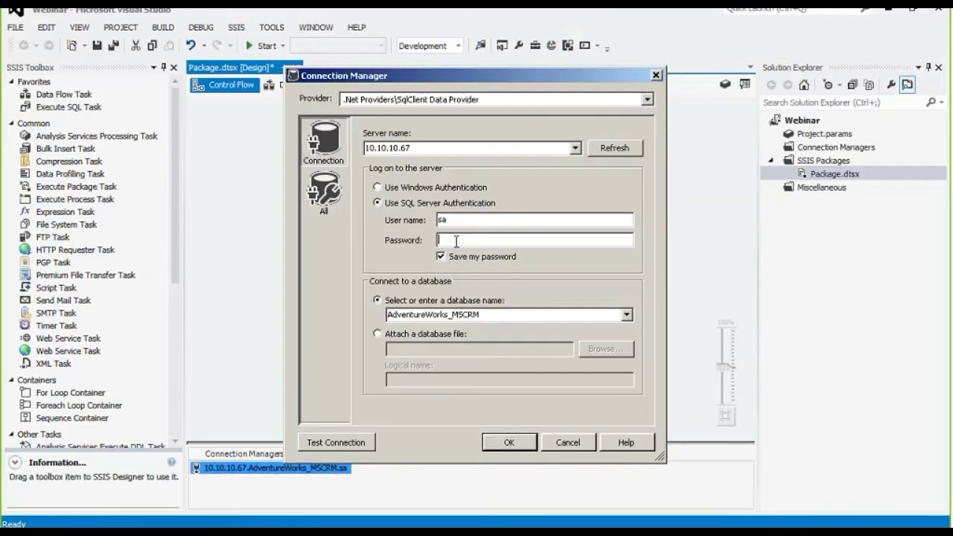
pyautogui.write('******')
pyautogui.click(334, 449)
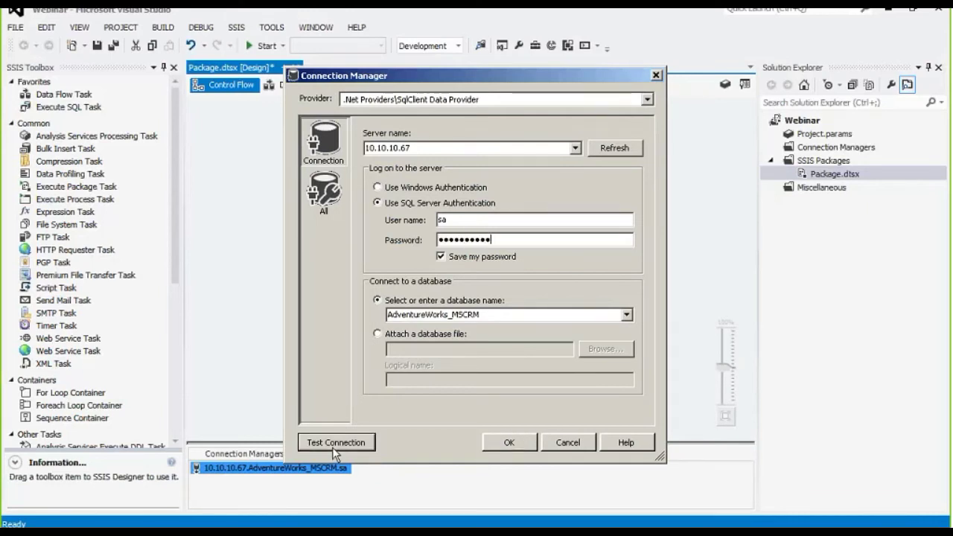
pyautogui.click(646, 288)
pyautogui.click(503, 439)
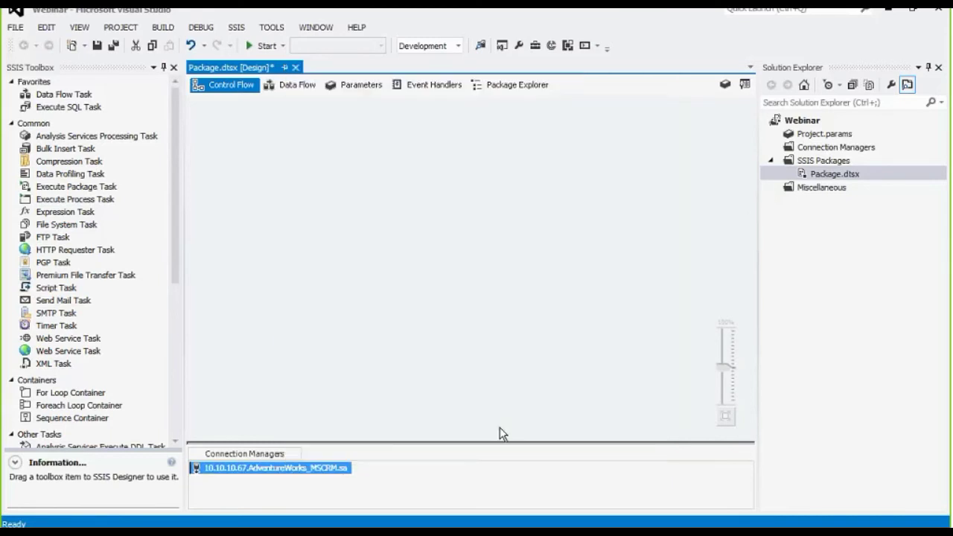
# Add a new DynamicsNAV connection manager to the package.
pyautogui.rightClick(369, 465)
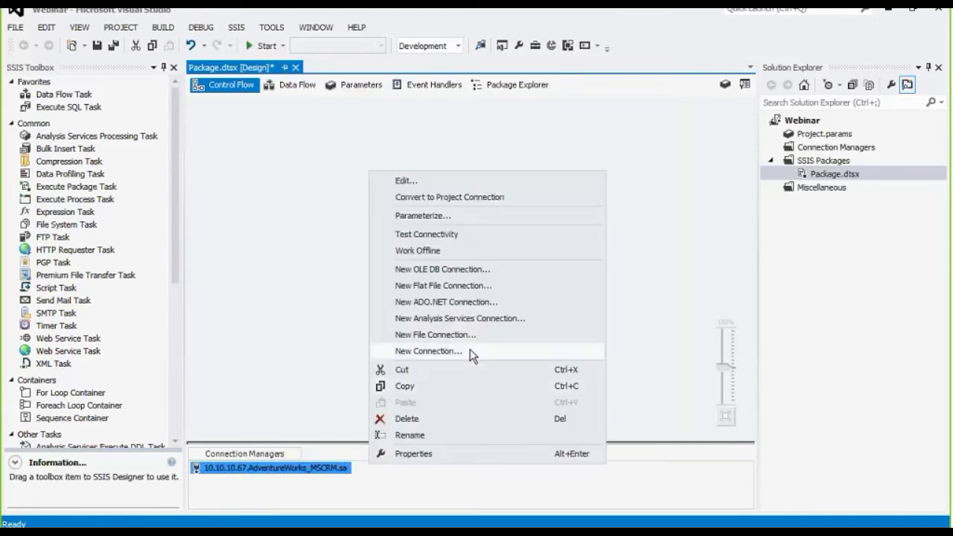
pyautogui.click(446, 351)
pyautogui.click(389, 323)
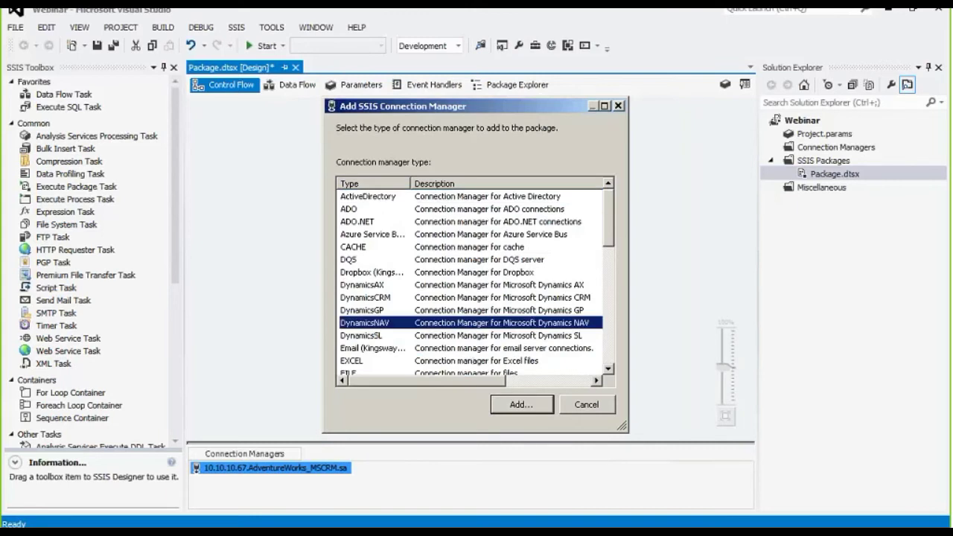
pyautogui.press('Return')
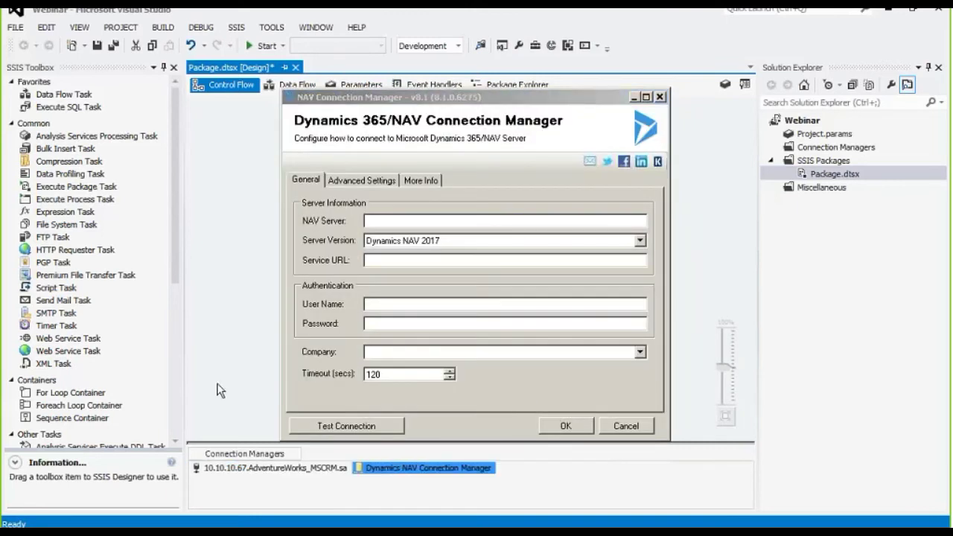
# Enter the server URL, choose Dynamics 365 for Financials, and fill in user name ADMIN and the access key.
pyautogui.click(372, 220)
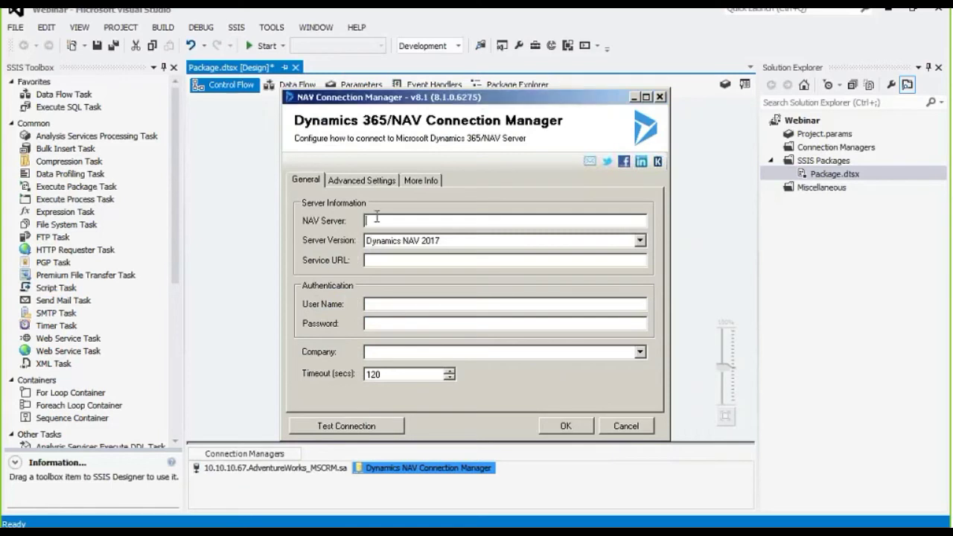
pyautogui.write('https://xrmdemotrial.financials.dynamics.com')
pyautogui.click(639, 241)
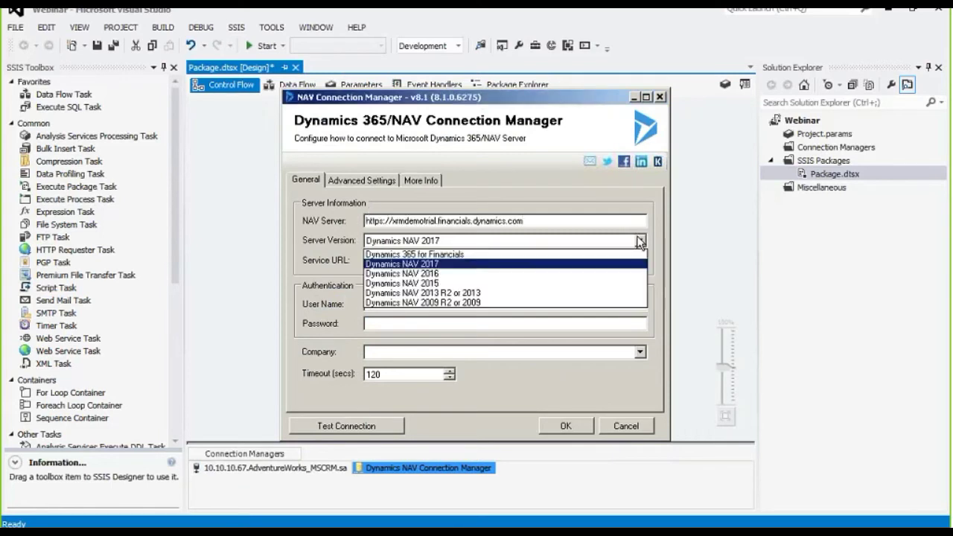
pyautogui.click(527, 255)
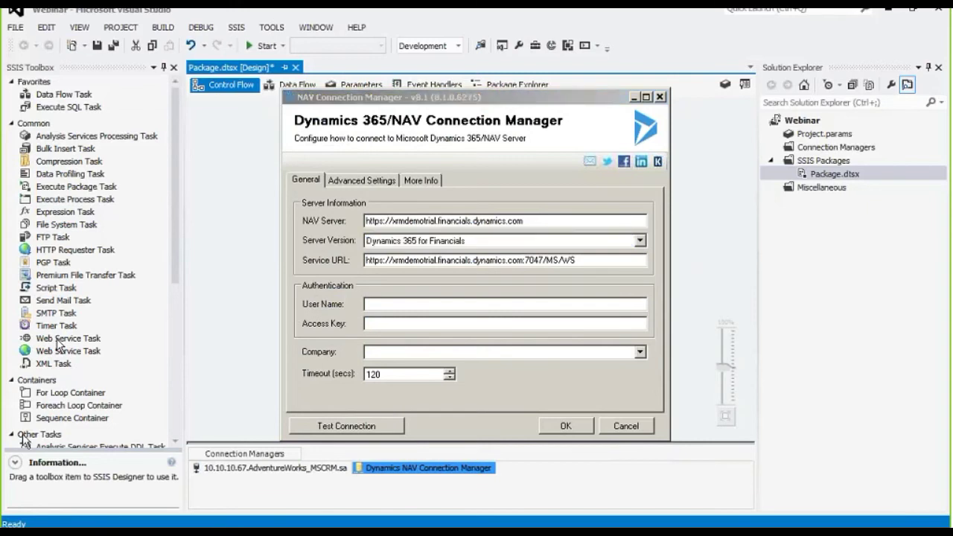
pyautogui.click(388, 305)
pyautogui.write('ADMIN')
pyautogui.press('Tab')
pyautogui.hotkey('ctrl', 'v')
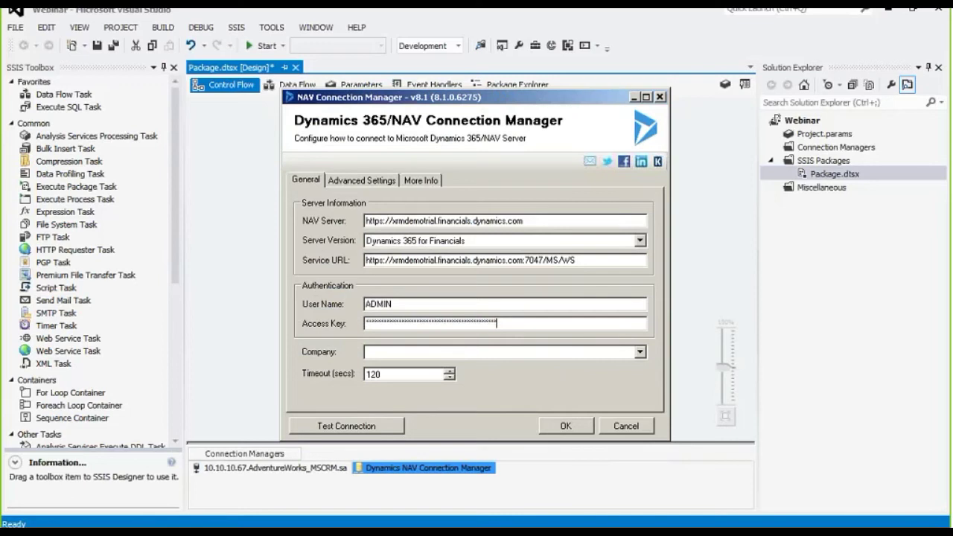
# Select company CRONUS Canada, test the connection successfully, and save it.
pyautogui.click(412, 354)
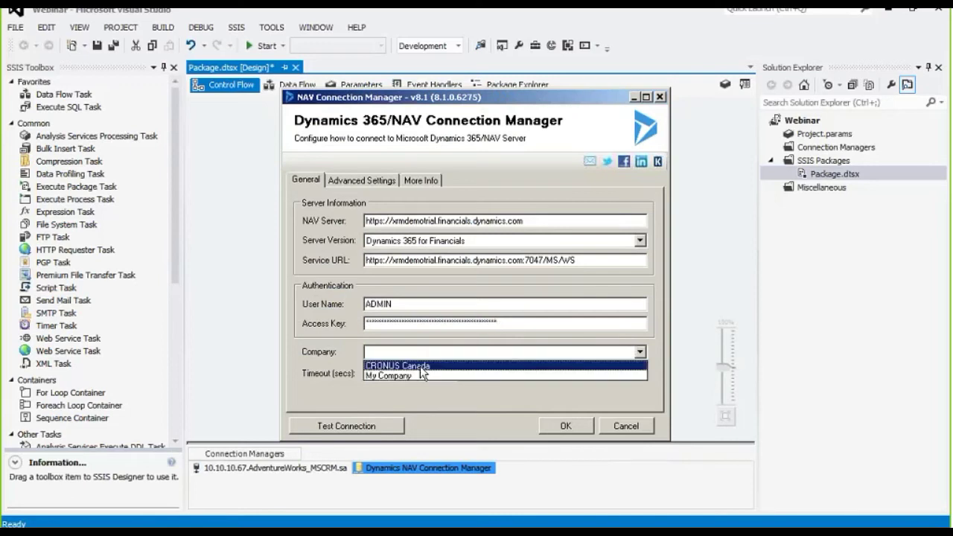
pyautogui.click(420, 366)
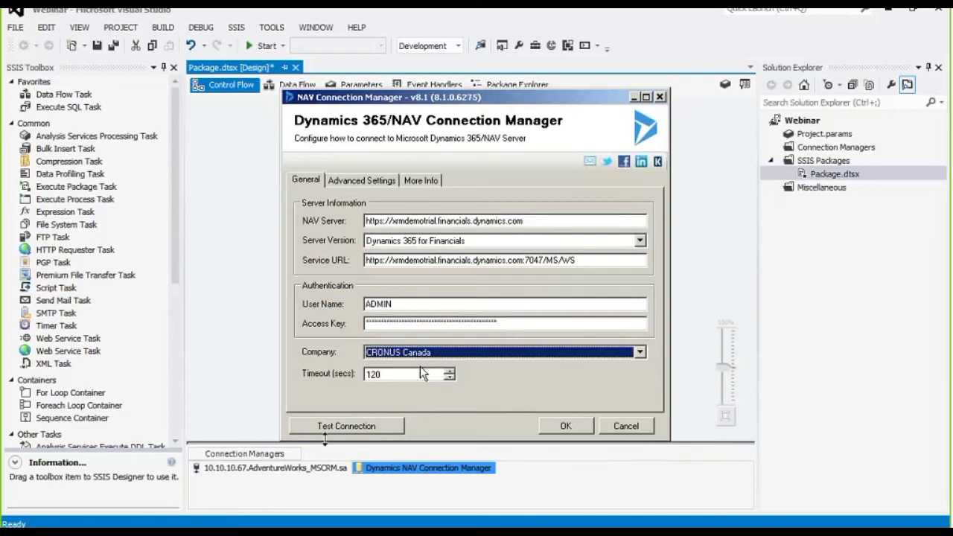
pyautogui.click(378, 428)
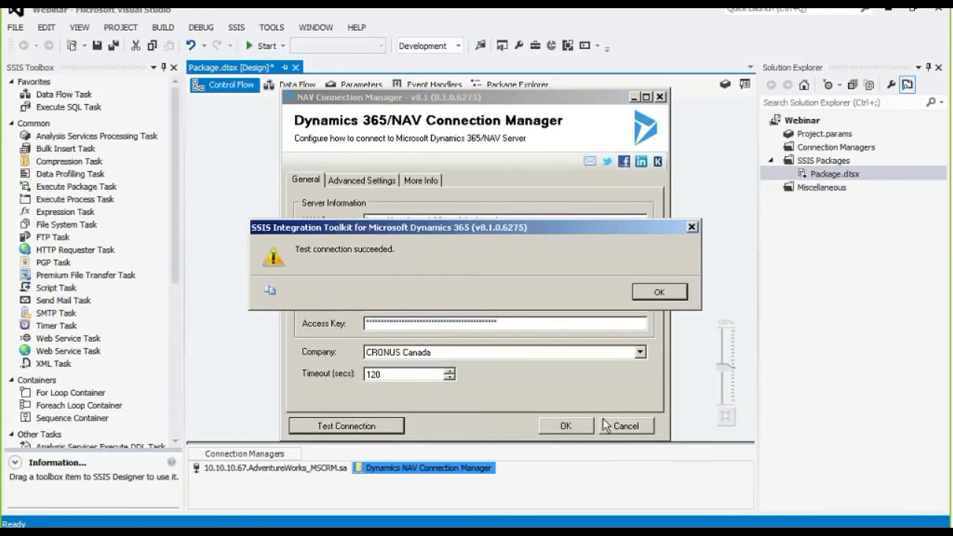
pyautogui.click(659, 293)
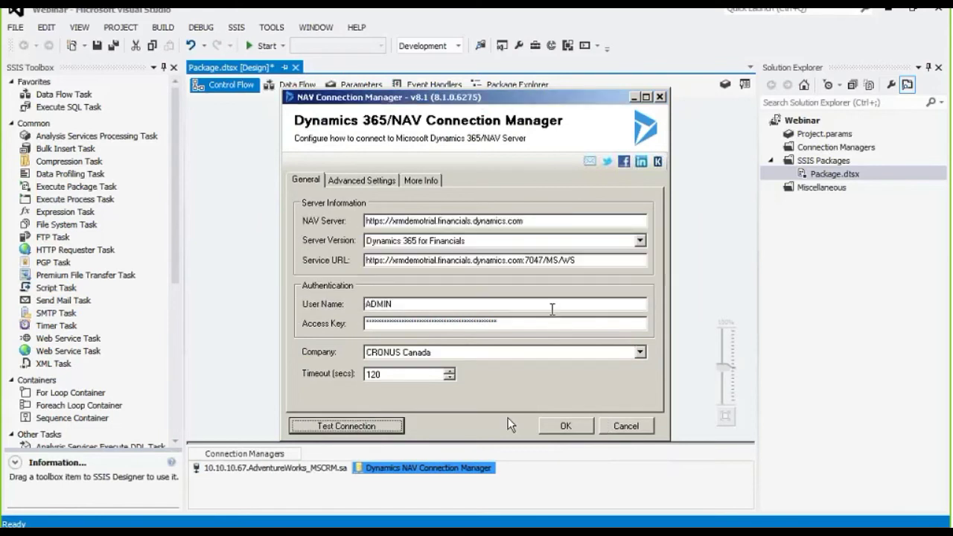
pyautogui.click(564, 427)
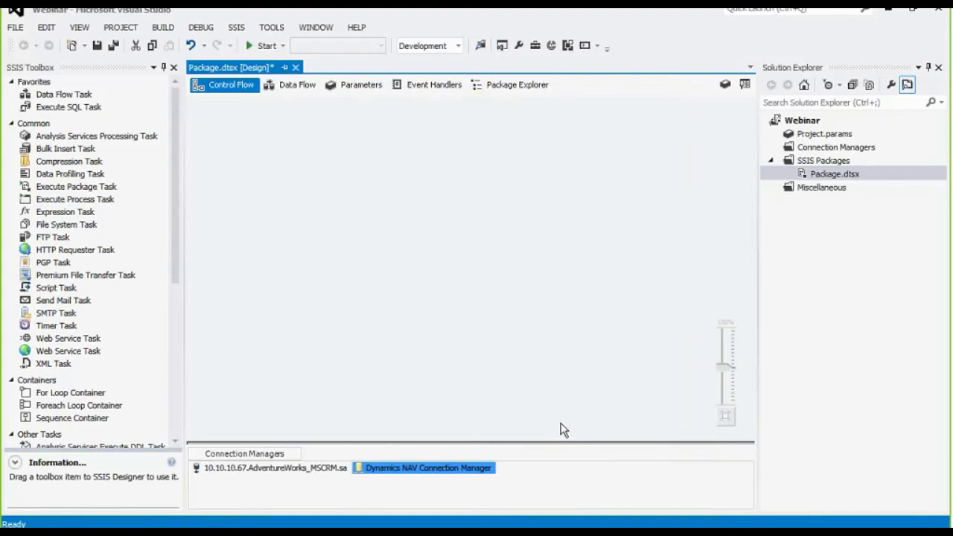
# Add a Data Flow Task to the control flow and open it for design.
pyautogui.click(328, 469)
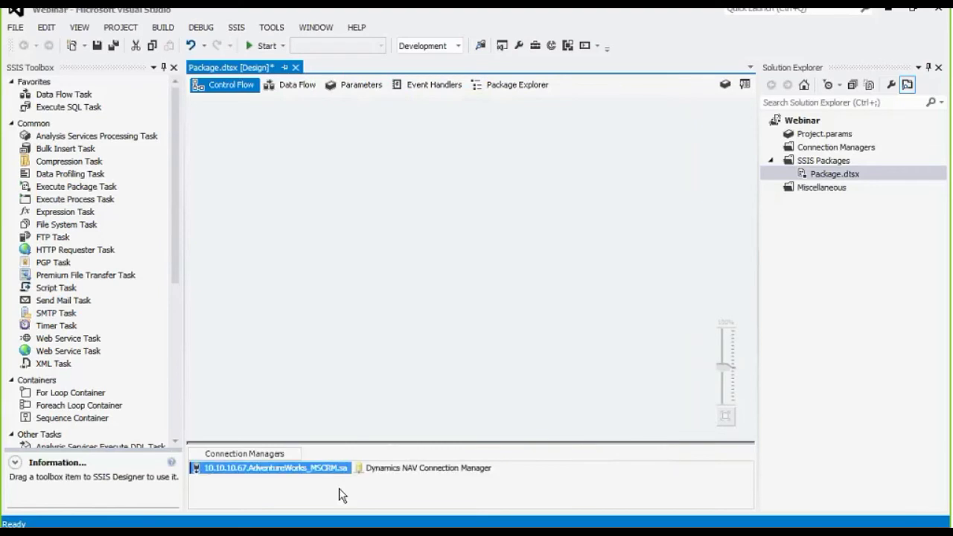
pyautogui.click(401, 469)
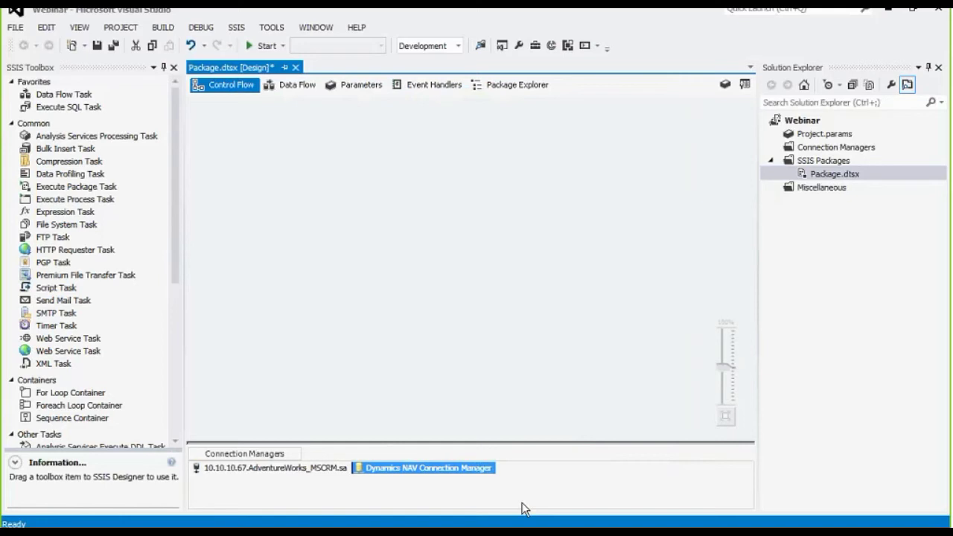
pyautogui.moveTo(70, 97); pyautogui.dragTo(229, 133)
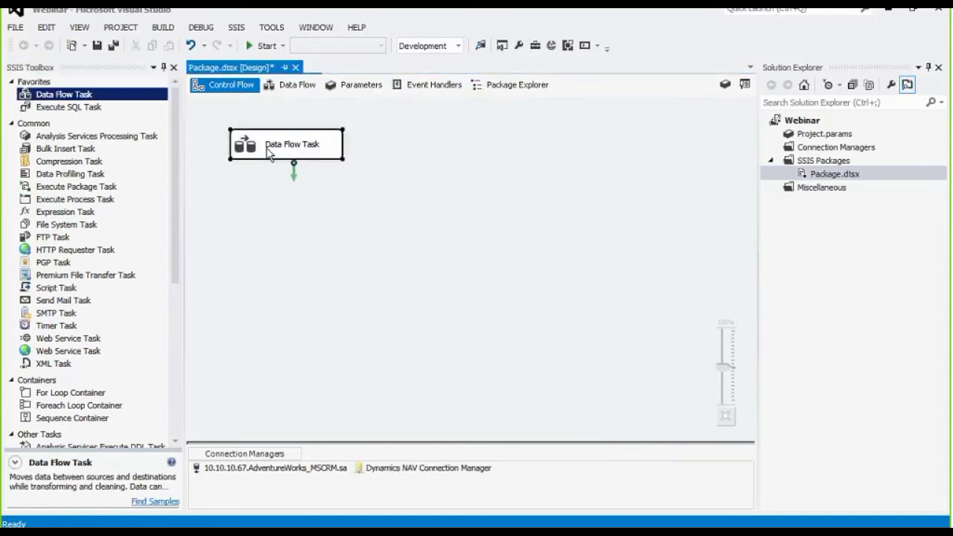
pyautogui.doubleClick(268, 149)
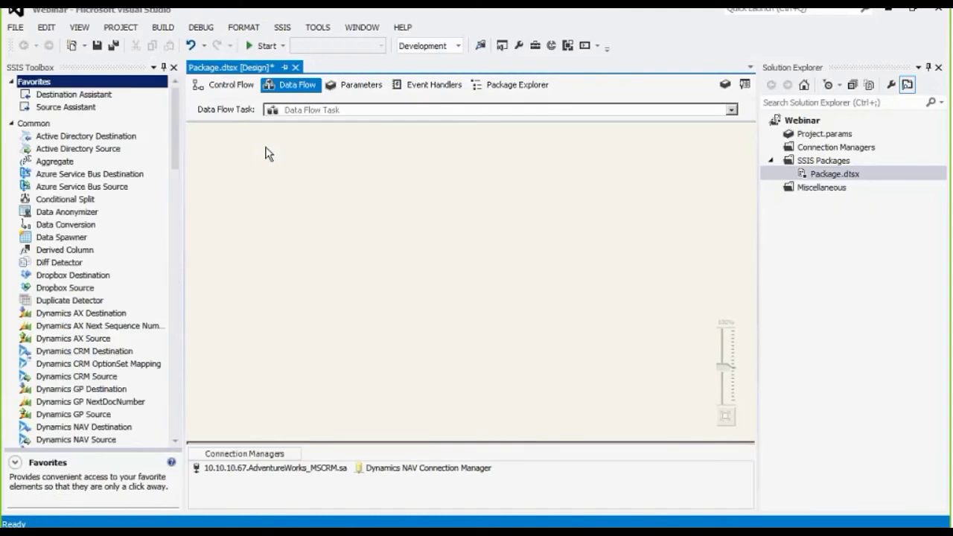
# Place a Premium ADO NET Source on the data flow canvas.
pyautogui.click(176, 115)
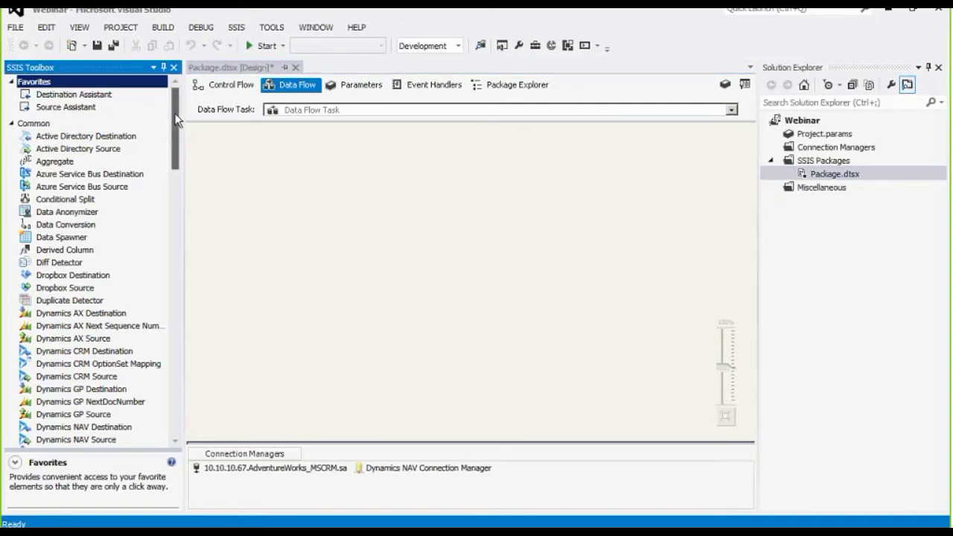
pyautogui.moveTo(177, 119); pyautogui.dragTo(186, 235)
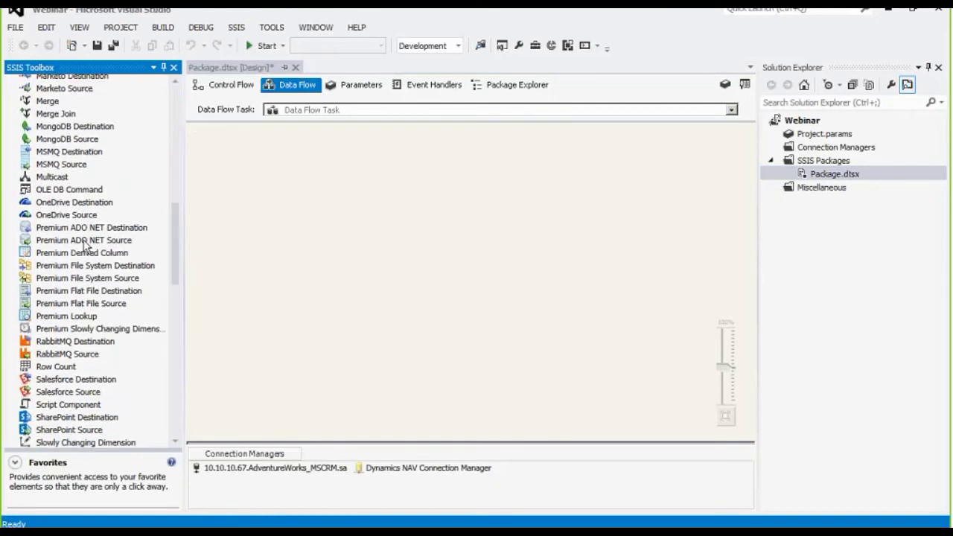
pyautogui.moveTo(85, 244); pyautogui.dragTo(255, 138)
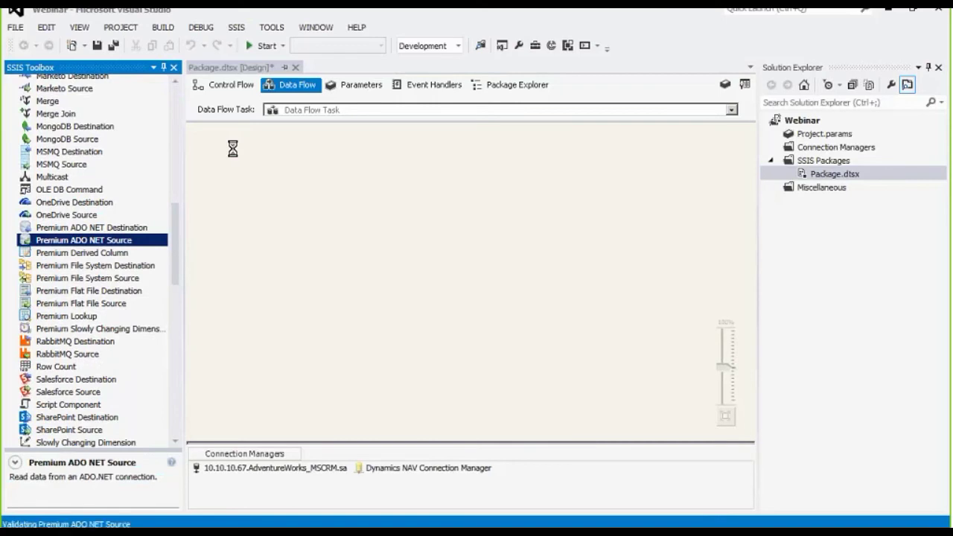
# Point the ADO NET source at the AdventureWorks_MSCRM connection and the dbo.Contact table.
pyautogui.doubleClick(323, 159)
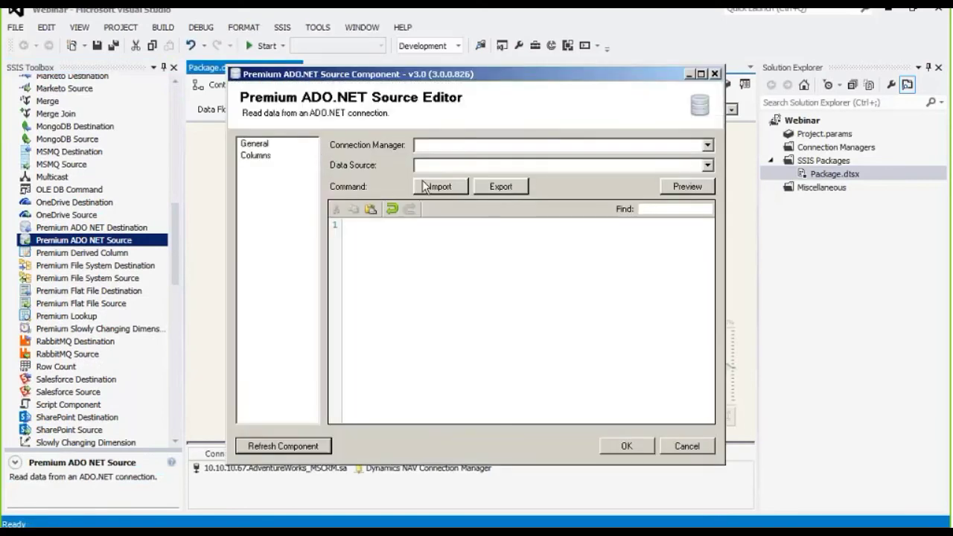
pyautogui.click(463, 148)
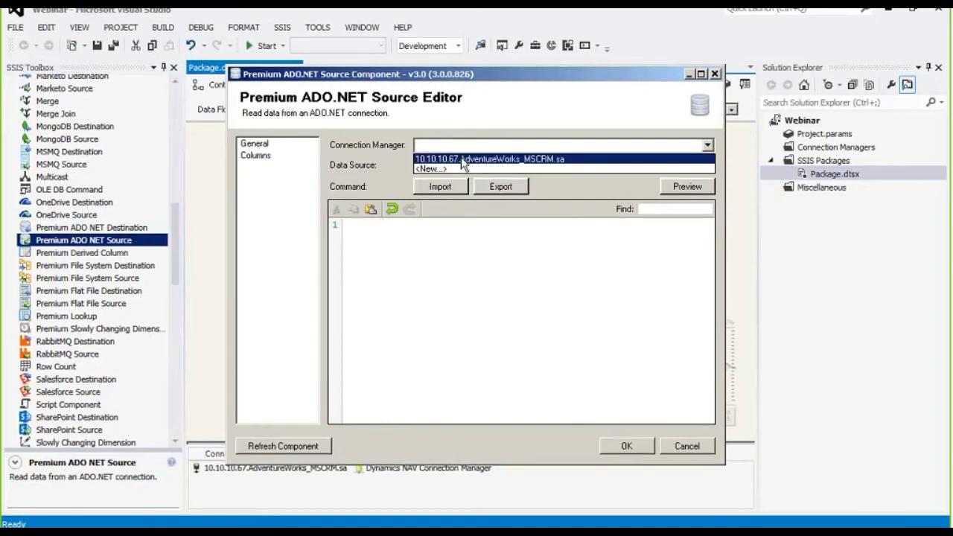
pyautogui.click(463, 161)
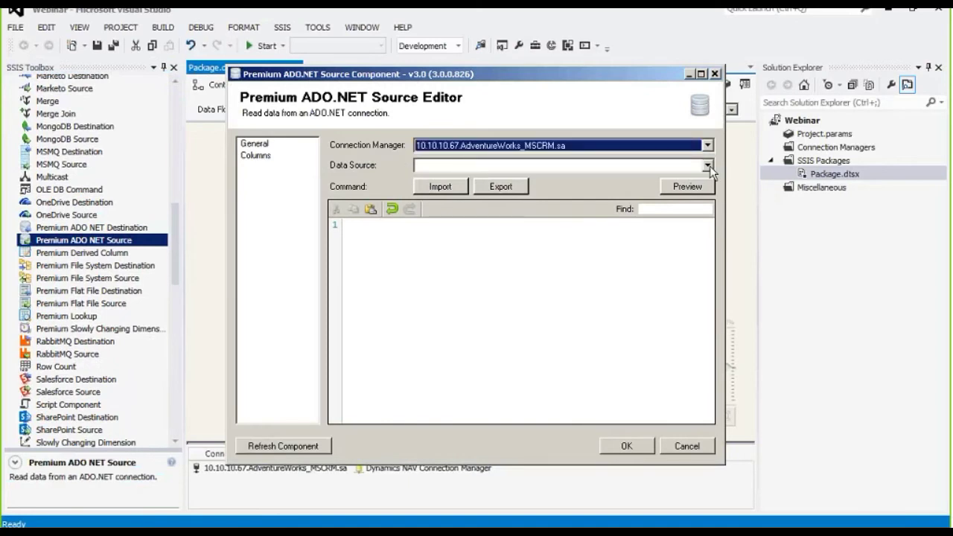
pyautogui.click(707, 165)
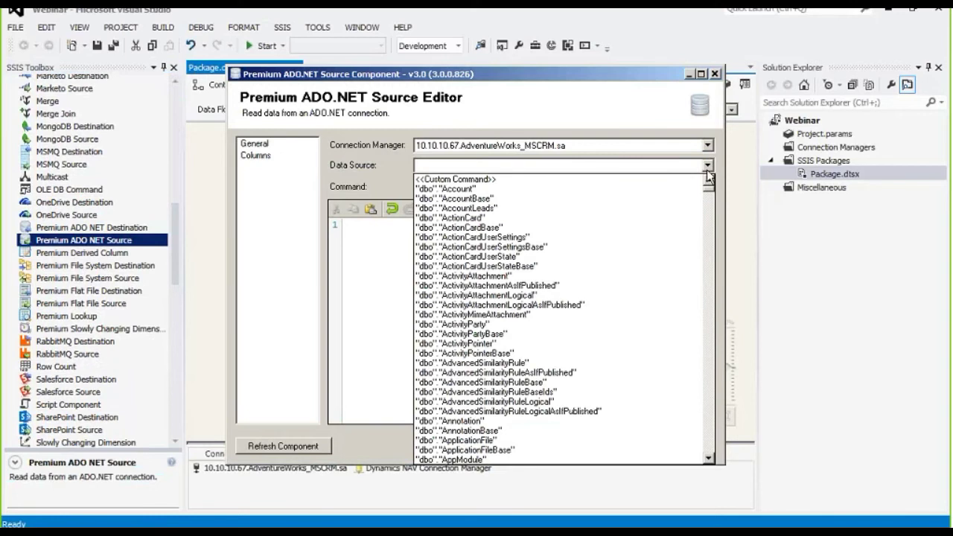
pyautogui.scroll(-9, 711, 268)
pyautogui.scroll(-20, 708, 279)
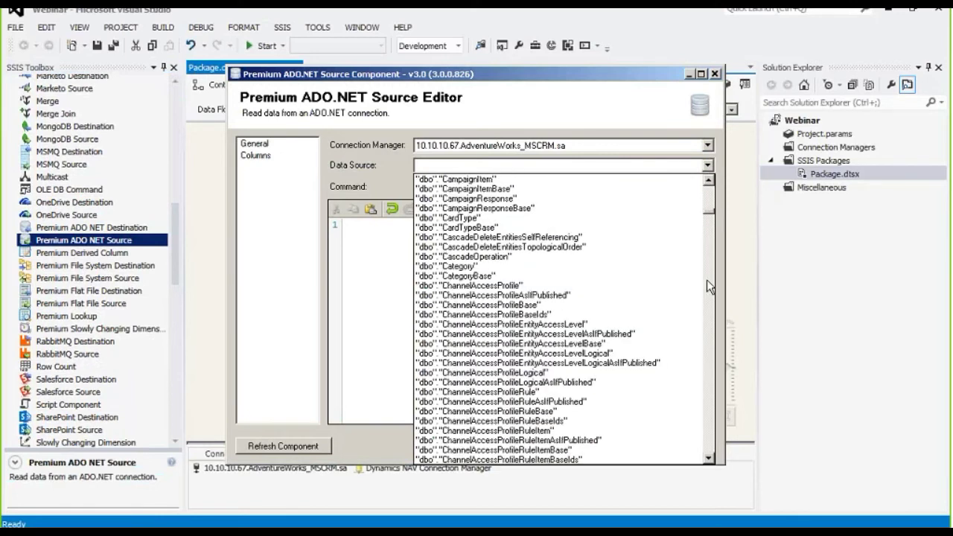
pyautogui.scroll(-20, 706, 279)
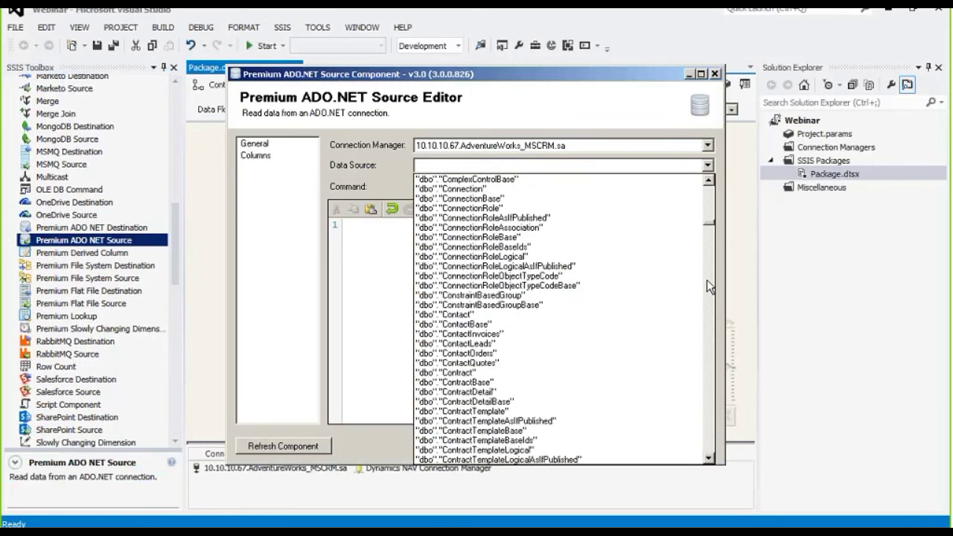
pyautogui.click(476, 314)
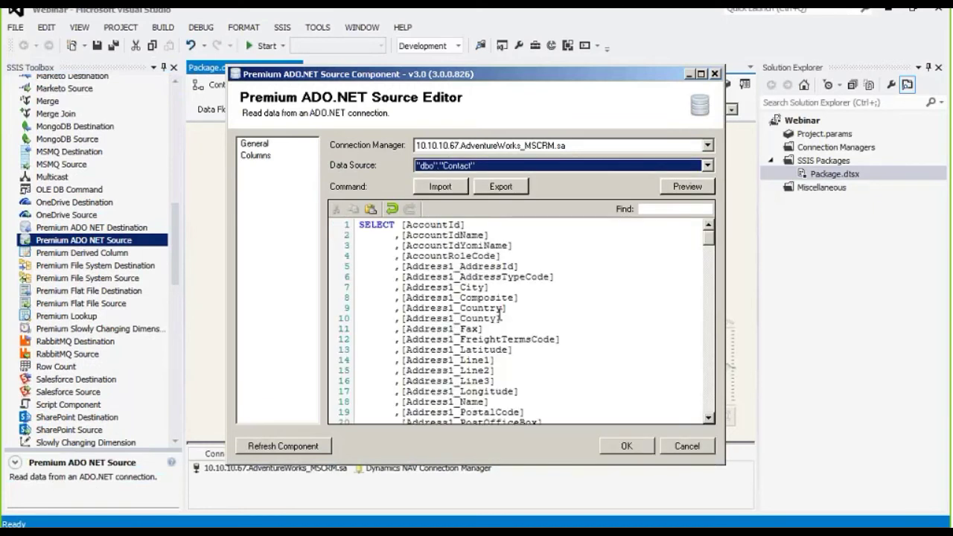
# Limit the query to TOP 1, preview the result and output columns, and confirm.
pyautogui.click(395, 224)
pyautogui.write('TOP 1')
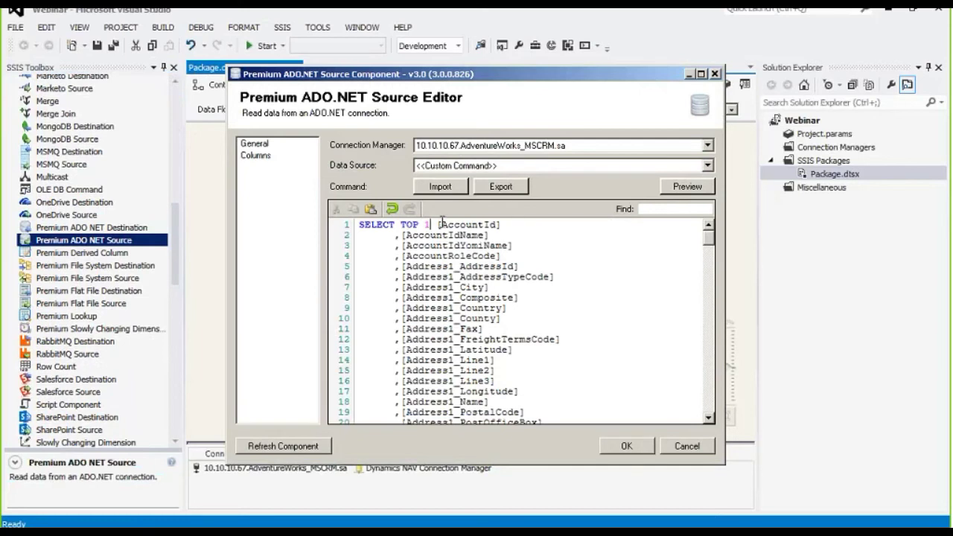
pyautogui.click(689, 187)
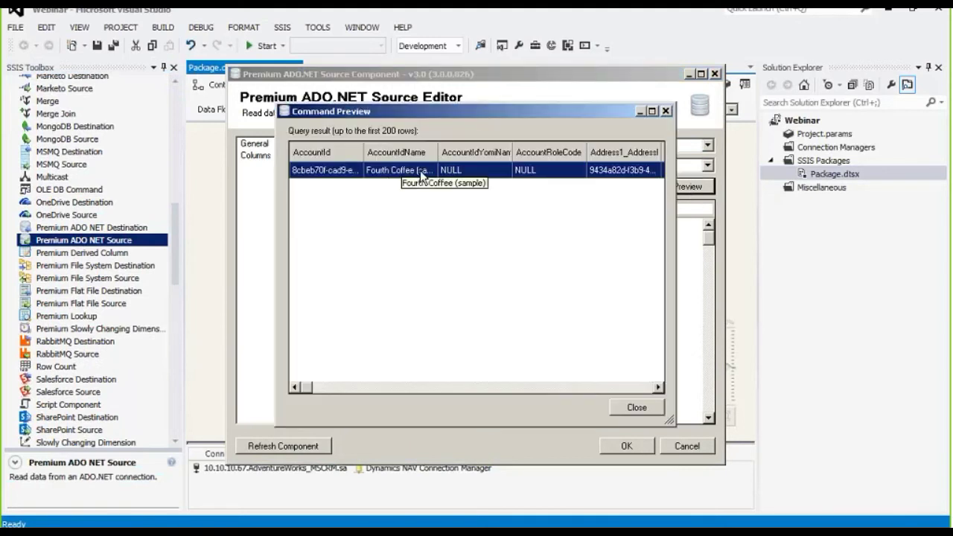
pyautogui.click(638, 406)
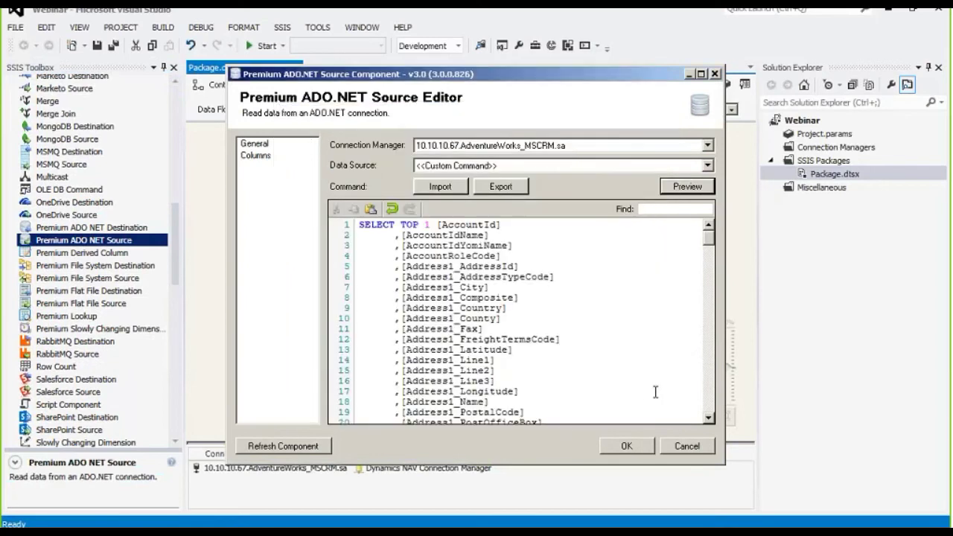
pyautogui.click(253, 157)
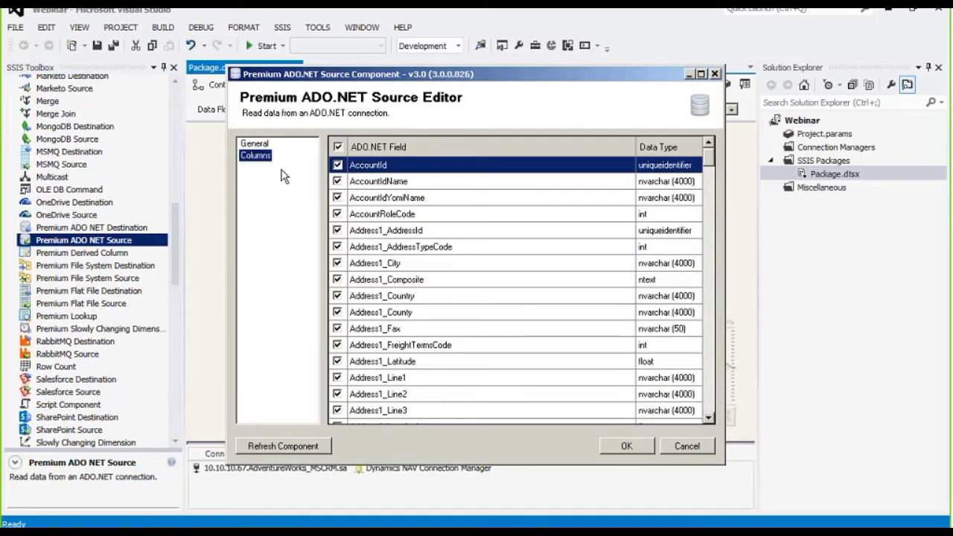
pyautogui.click(626, 446)
# Place a Dynamics NAV Destination below the source, connect the source output to it, and open it.
pyautogui.moveTo(177, 230); pyautogui.dragTo(189, 151)
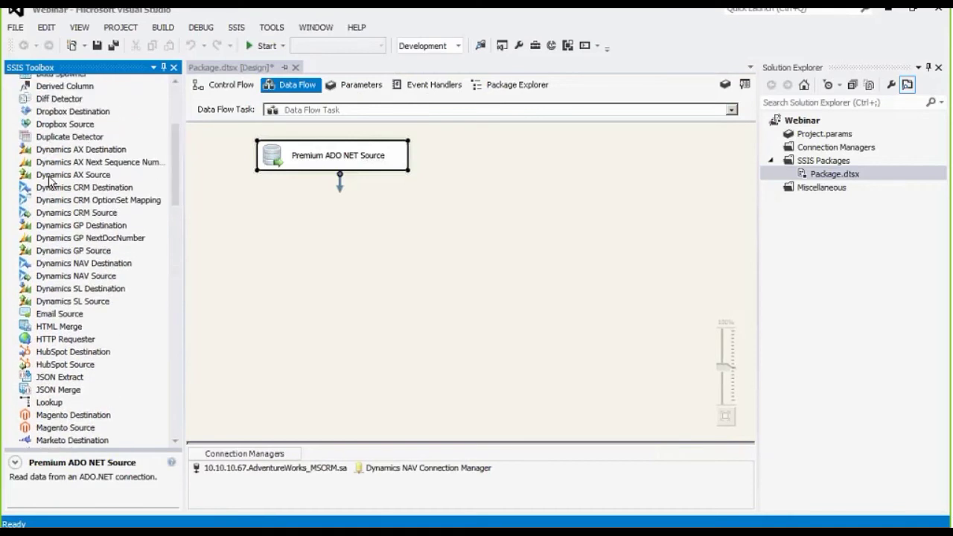
pyautogui.click(125, 267)
pyautogui.moveTo(125, 268); pyautogui.dragTo(372, 261)
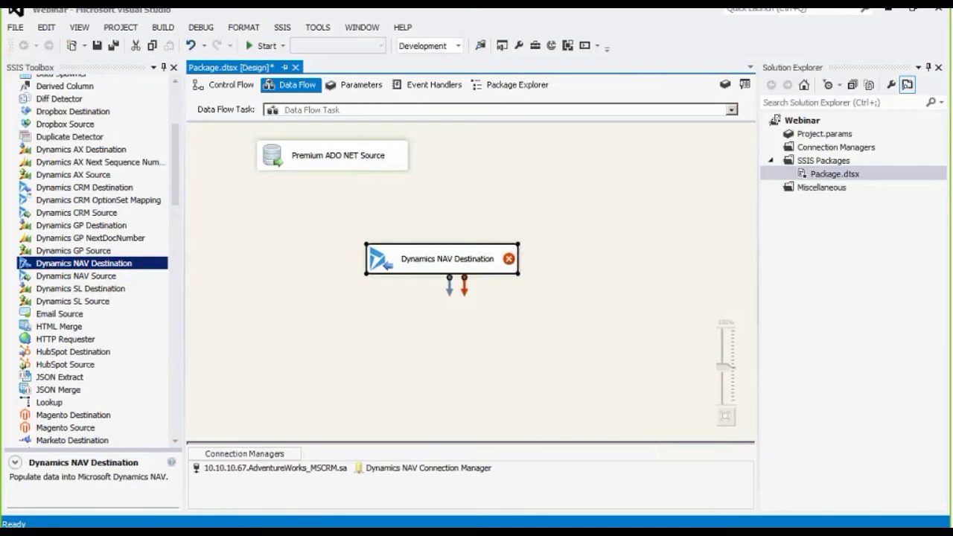
pyautogui.click(335, 155)
pyautogui.moveTo(332, 179); pyautogui.dragTo(439, 253)
pyautogui.doubleClick(440, 257)
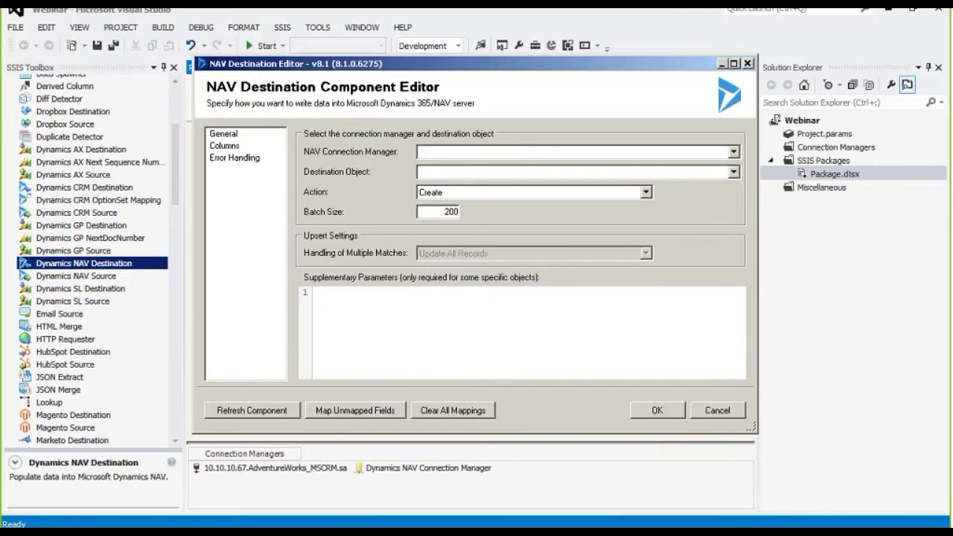
# Set the destination to Dynamics NAV Connection Manager, object Contact, action Upsert, then view Columns.
pyautogui.click(733, 152)
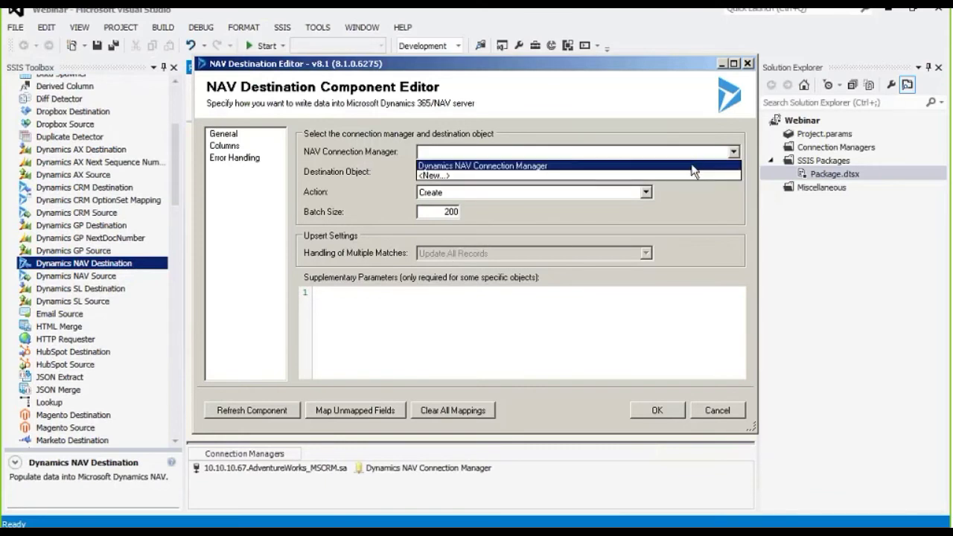
pyautogui.click(690, 165)
pyautogui.click(733, 172)
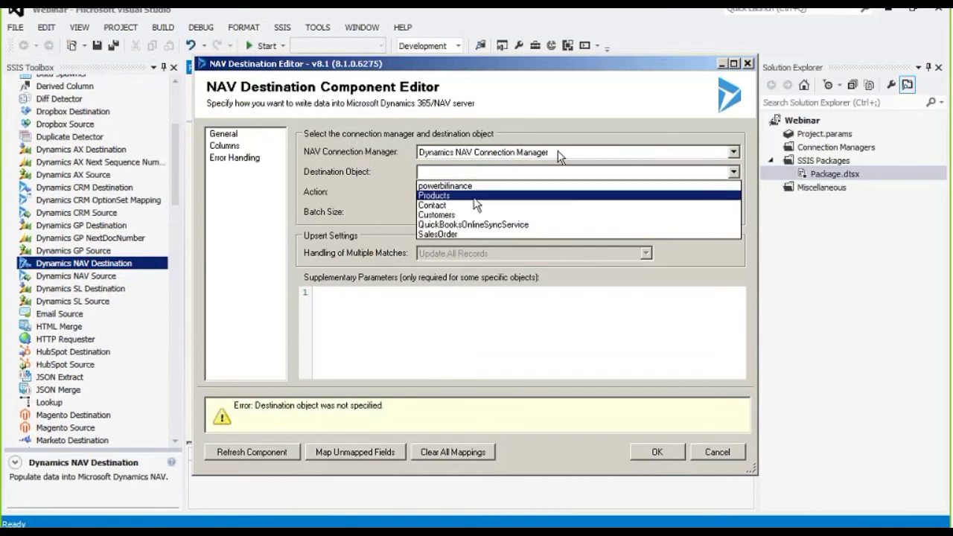
pyautogui.click(470, 207)
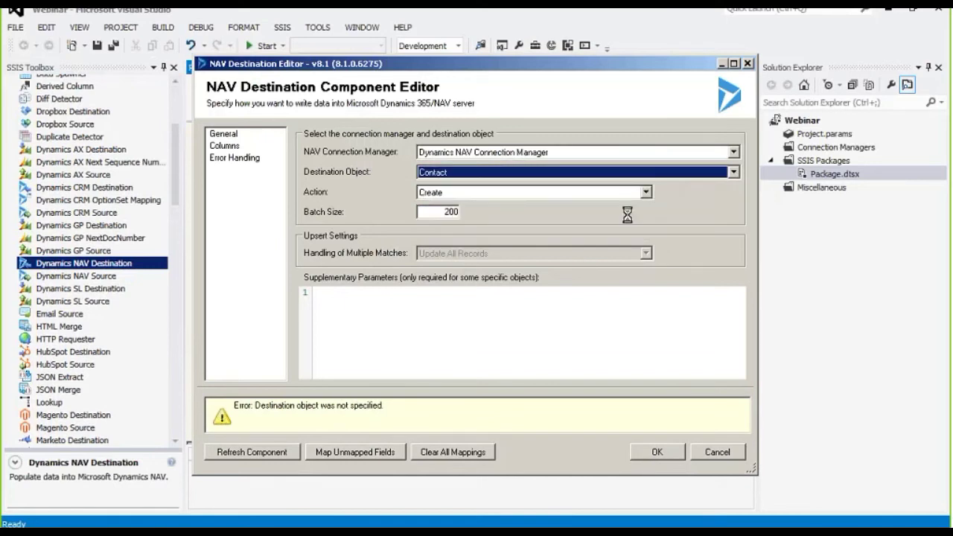
pyautogui.click(645, 192)
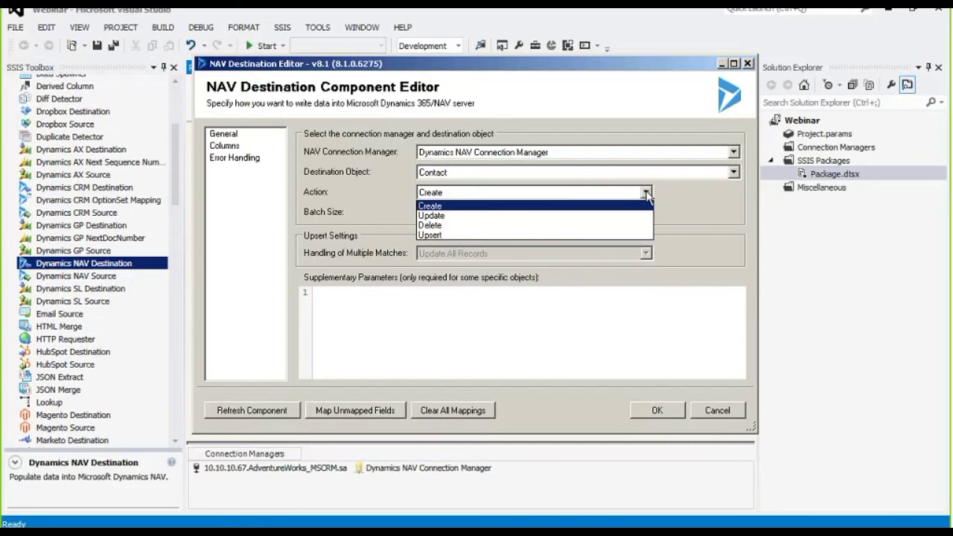
pyautogui.click(632, 236)
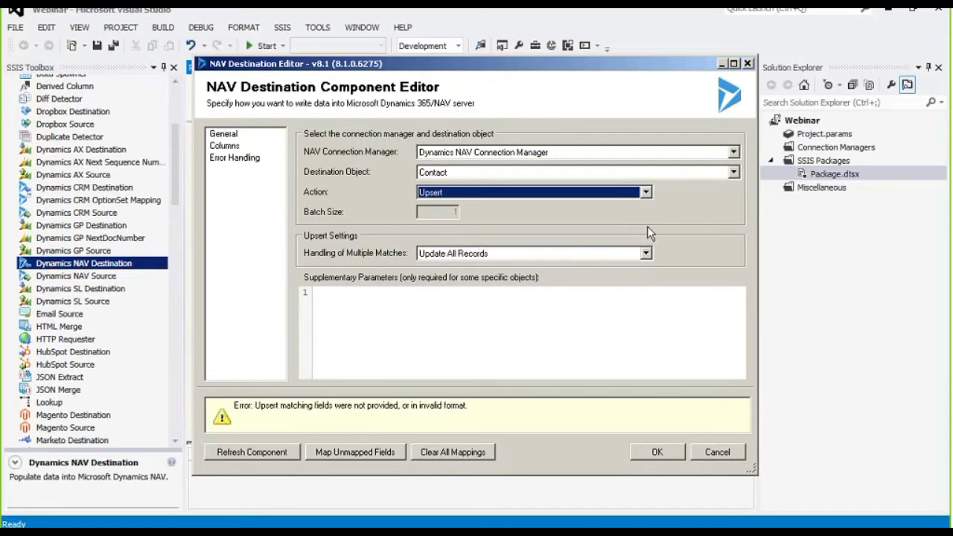
pyautogui.click(232, 148)
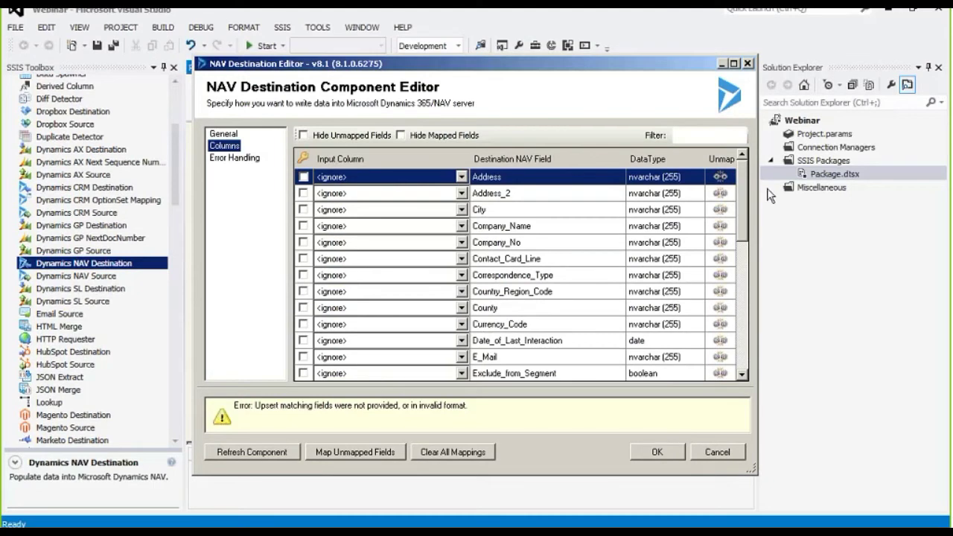
# Map EMailAddress1 to E_Mail and mark E_Mail as the matching key.
pyautogui.scroll(-2, 740, 202)
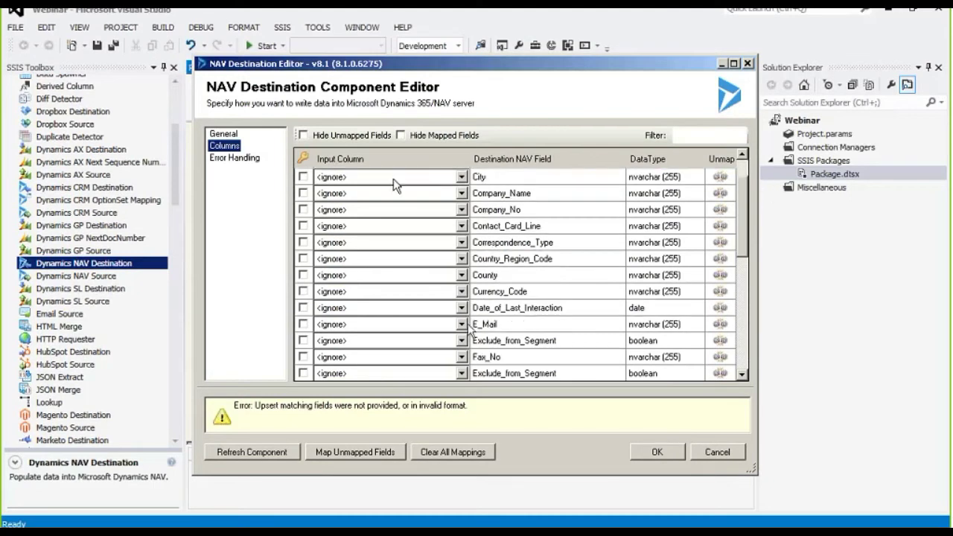
pyautogui.click(461, 324)
pyautogui.click(461, 325)
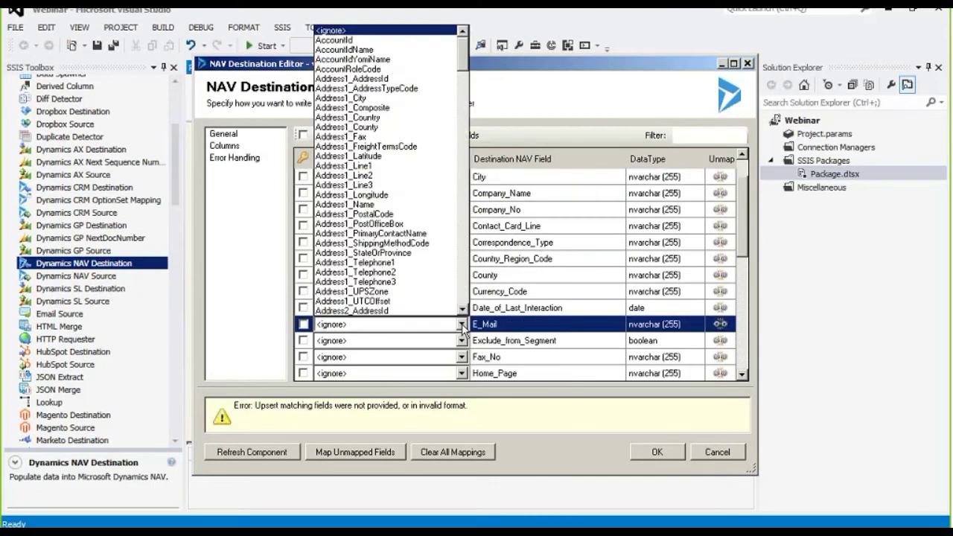
pyautogui.moveTo(465, 61); pyautogui.dragTo(461, 192)
pyautogui.click(320, 177)
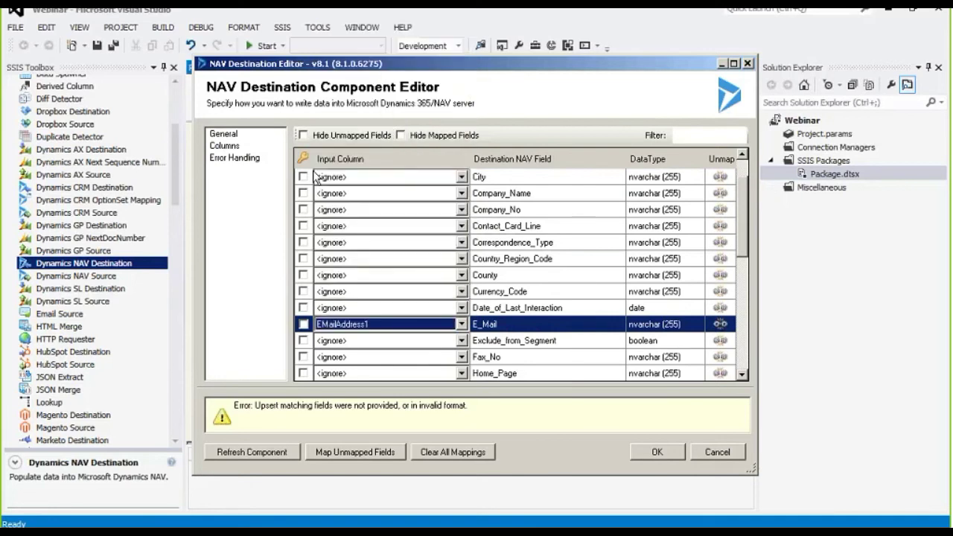
pyautogui.click(303, 324)
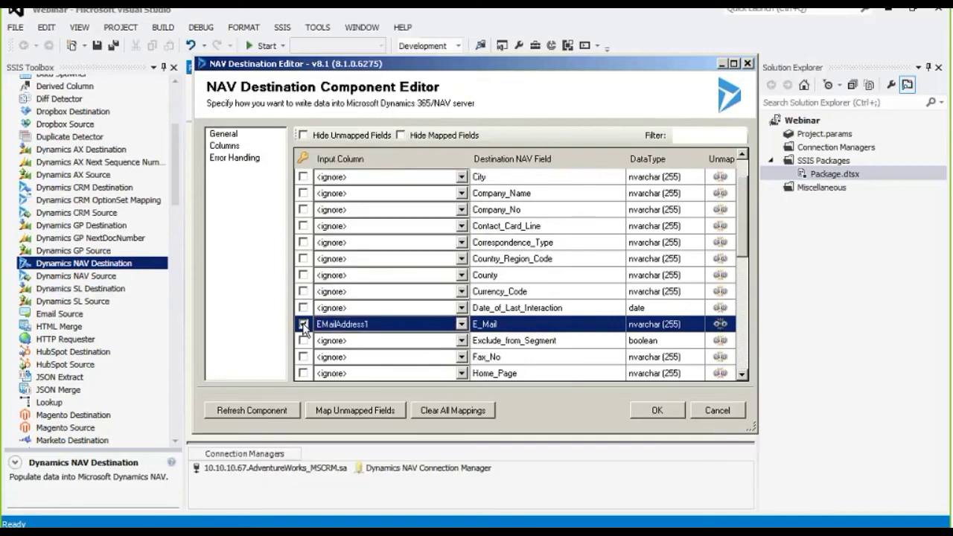
# Map FullName to Name and Telephone1 to Phone_No, hide unmapped fields, then view Error Handling.
pyautogui.moveTo(740, 209); pyautogui.dragTo(737, 266)
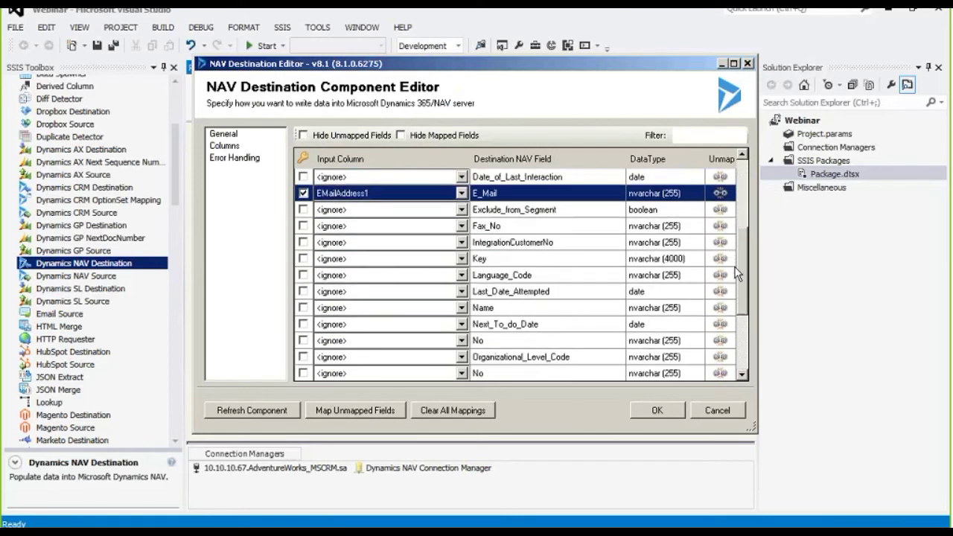
pyautogui.scroll(-1, 595, 298)
pyautogui.click(461, 307)
pyautogui.click(462, 307)
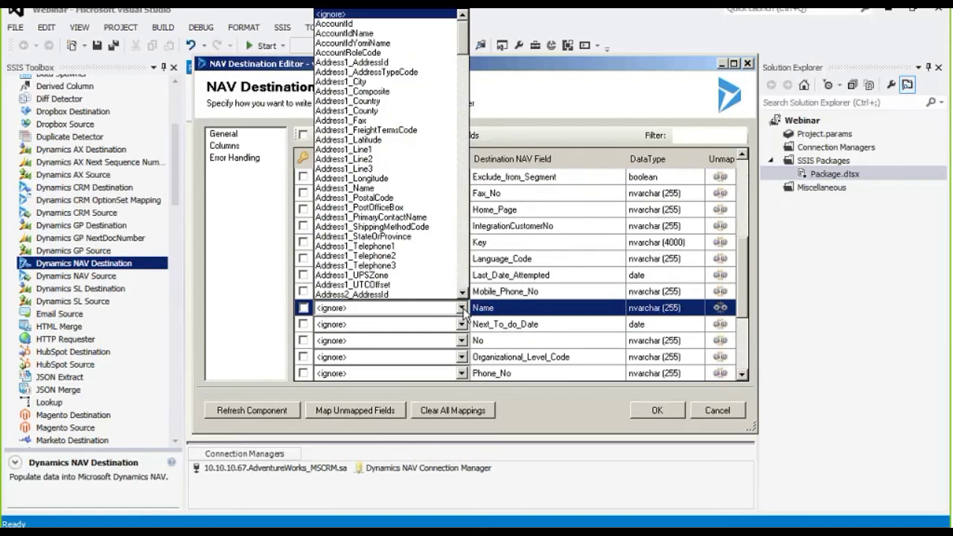
pyautogui.moveTo(462, 30); pyautogui.dragTo(467, 186)
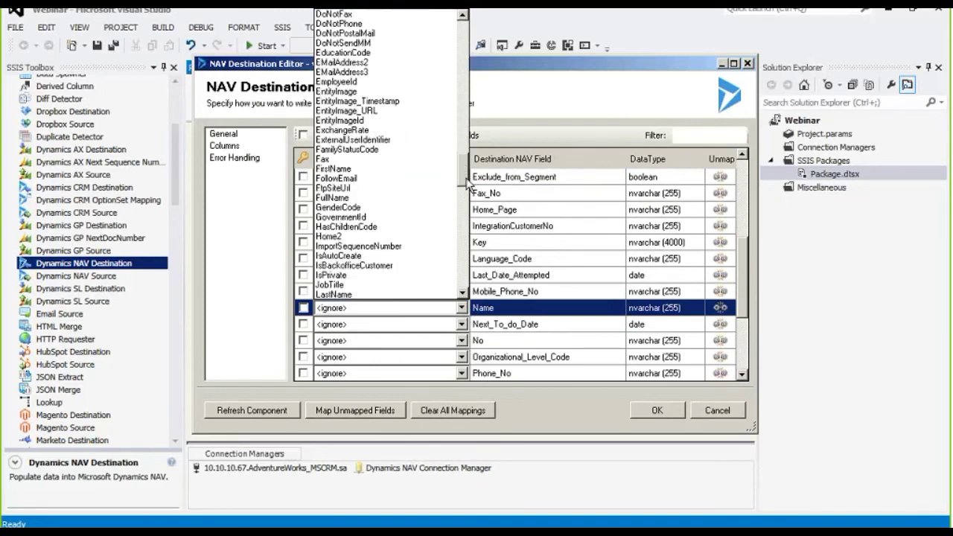
pyautogui.click(436, 197)
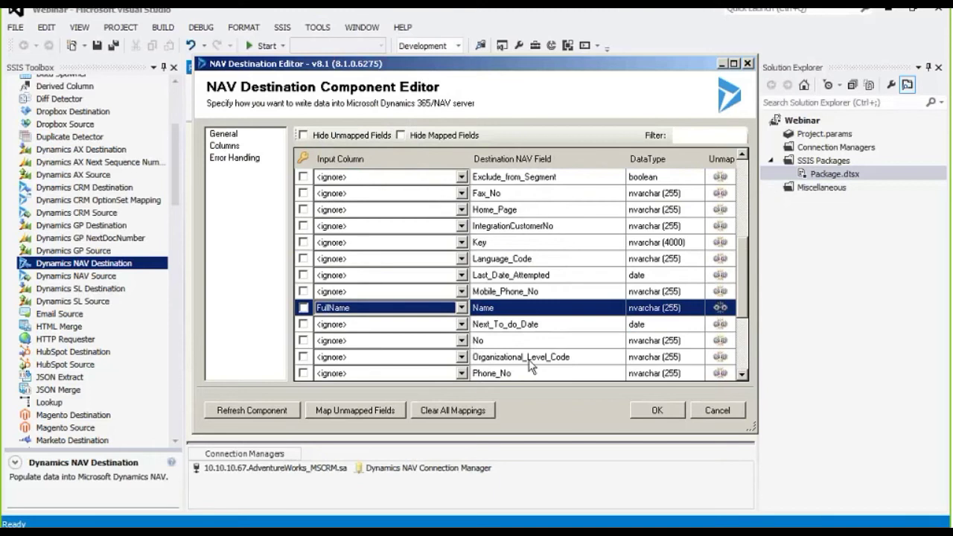
pyautogui.click(461, 373)
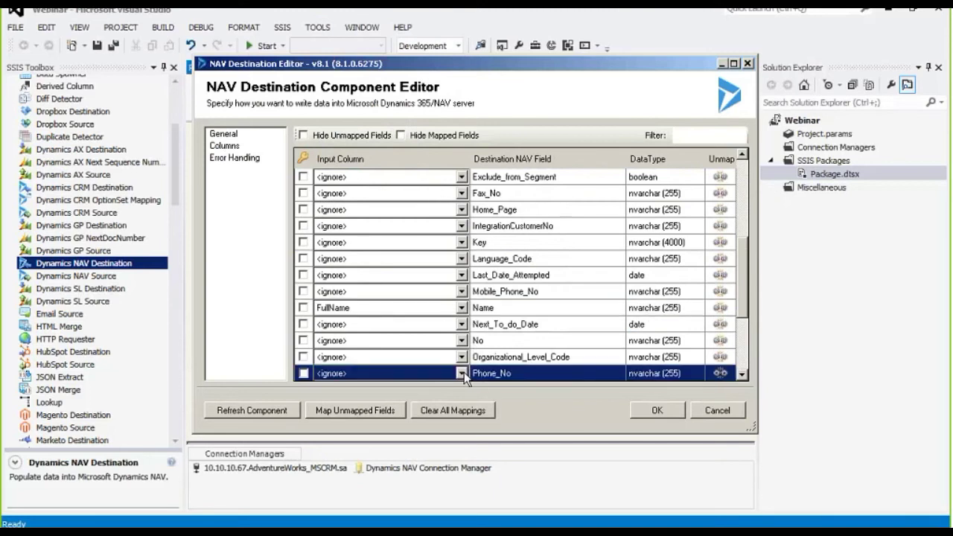
pyautogui.click(462, 372)
pyautogui.moveTo(463, 112); pyautogui.dragTo(457, 355)
pyautogui.click(394, 218)
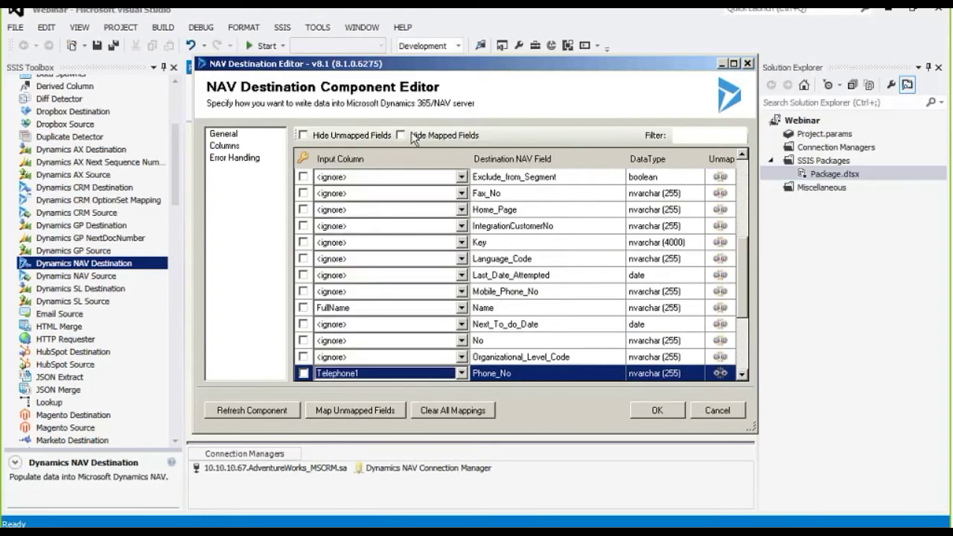
pyautogui.click(379, 137)
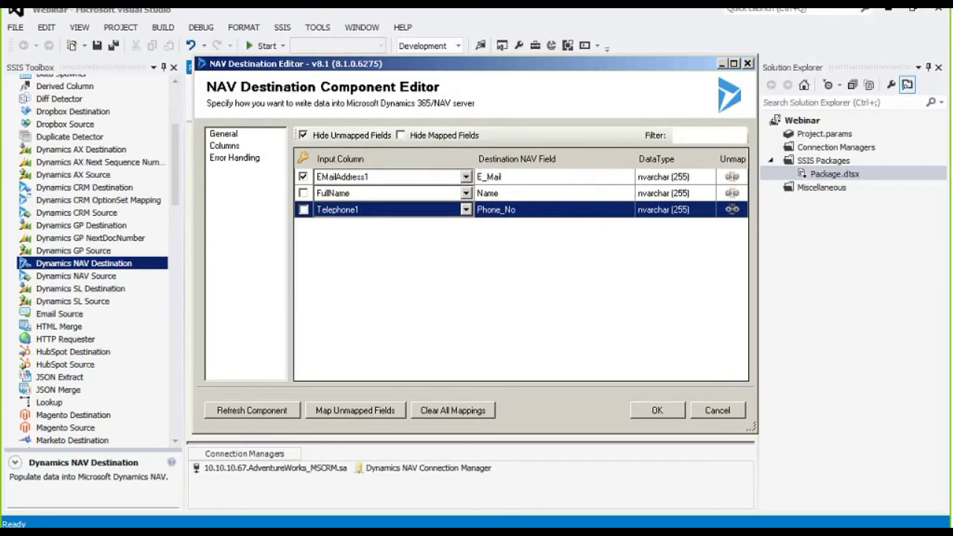
pyautogui.click(252, 161)
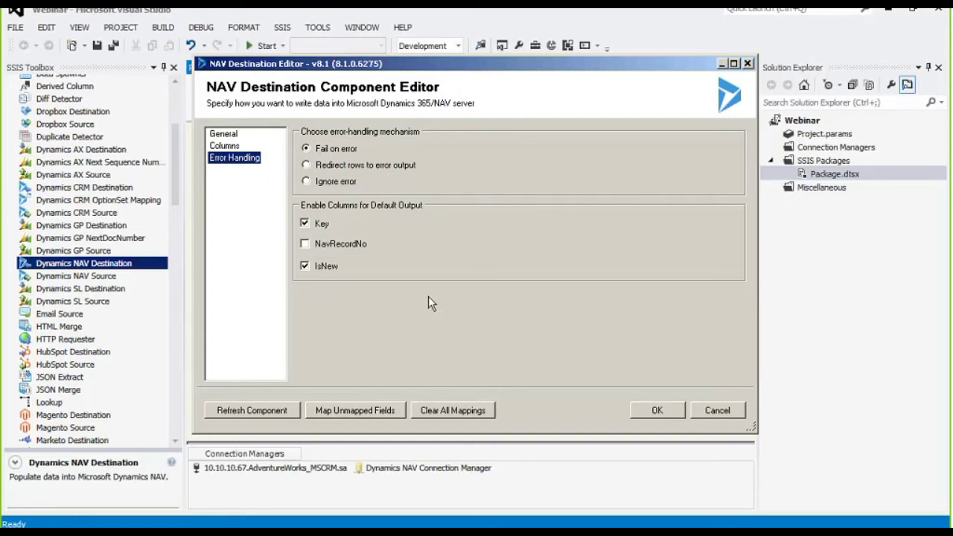
# Accept the NAV destination settings and execute the data flow task, transferring 1 row.
pyautogui.click(409, 165)
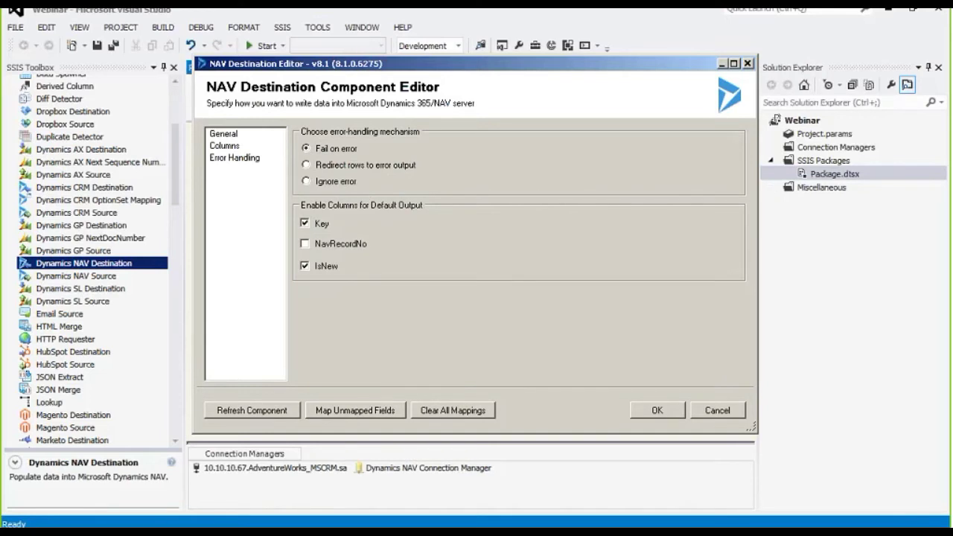
pyautogui.click(657, 410)
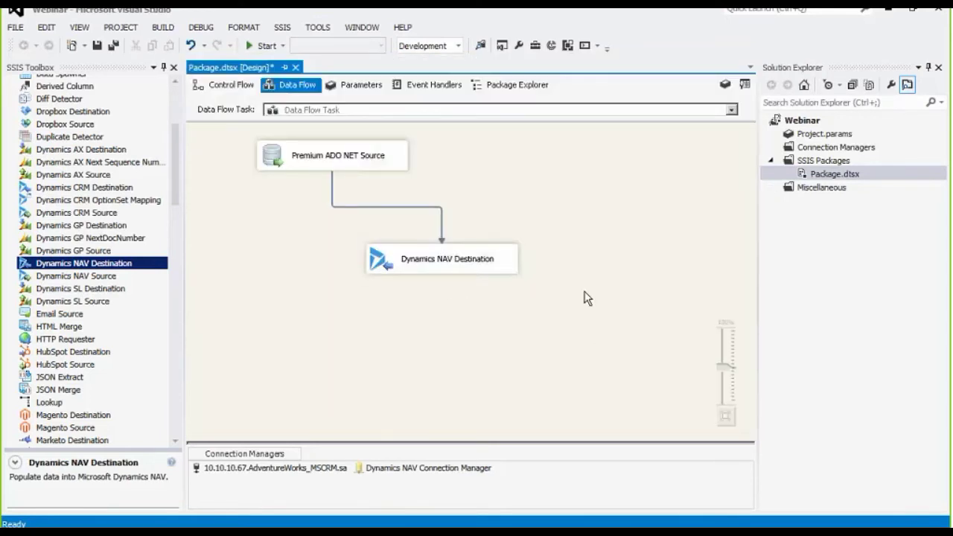
pyautogui.rightClick(542, 195)
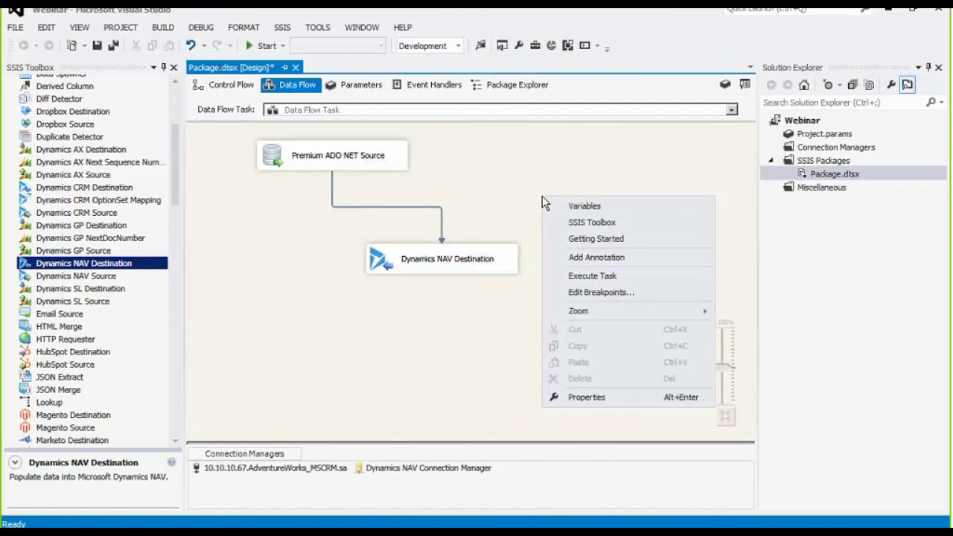
pyautogui.click(598, 275)
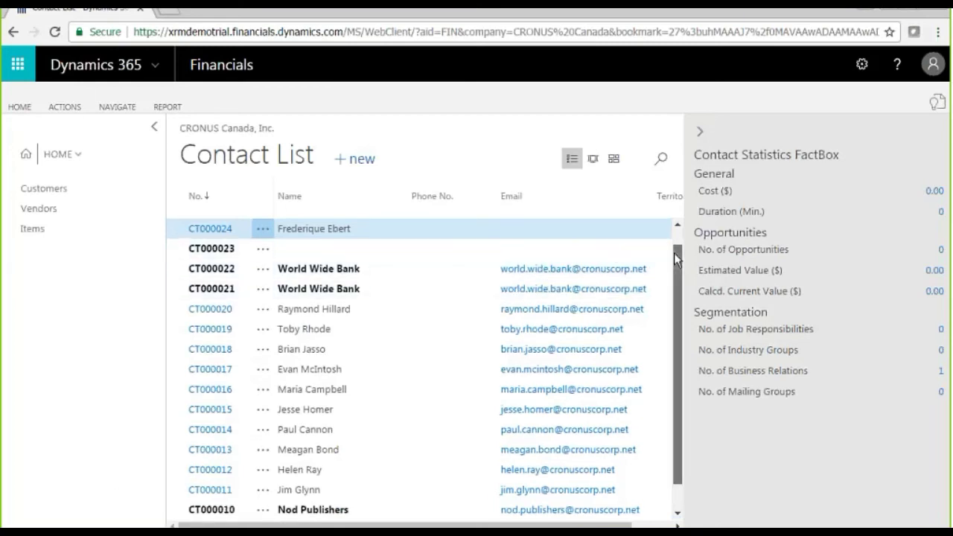
# Scroll the Contact List up to see new contact CT000027, then advance to slide 11.
pyautogui.scroll(1, 673, 252)
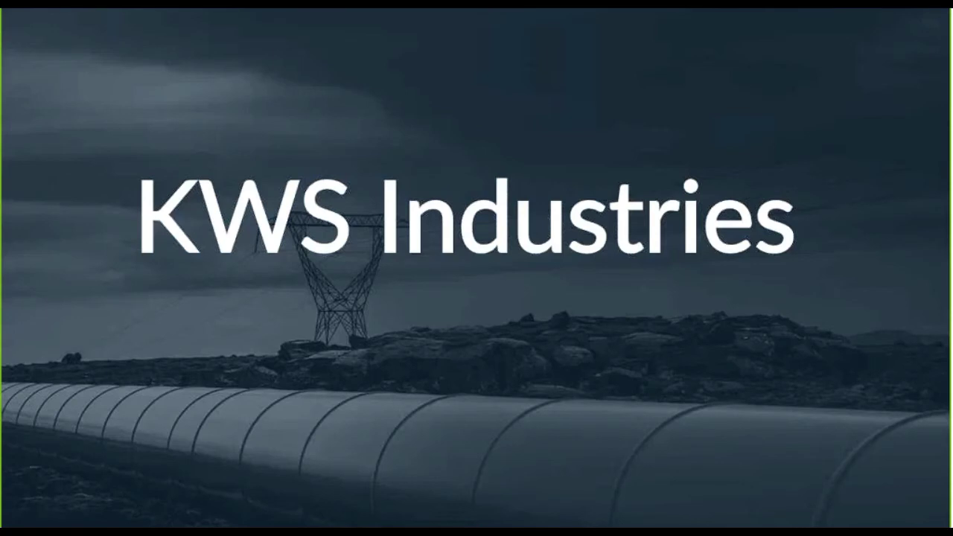
pyautogui.press('Right')
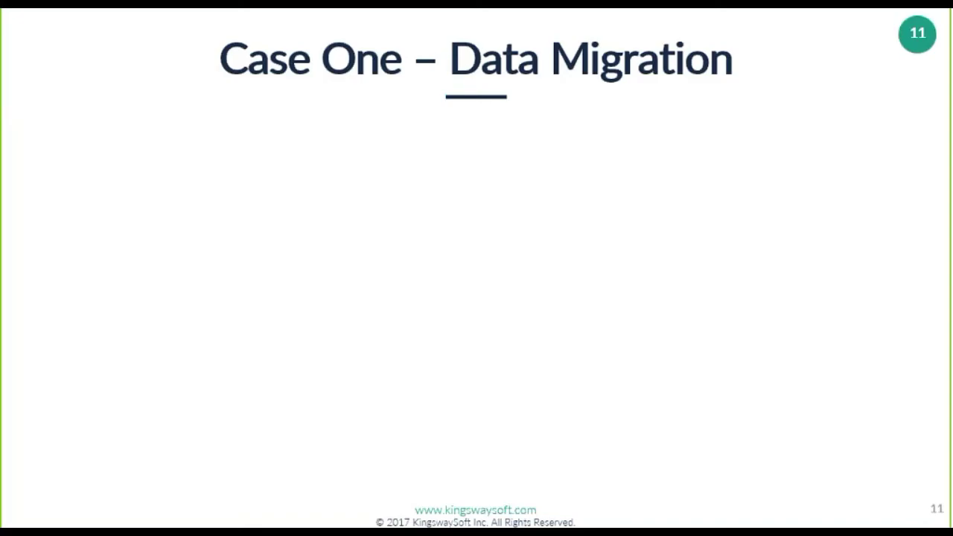
# Play the next build animation on the Case One – Data Migration slide.
pyautogui.press('Right')
pyautogui.press('Right')
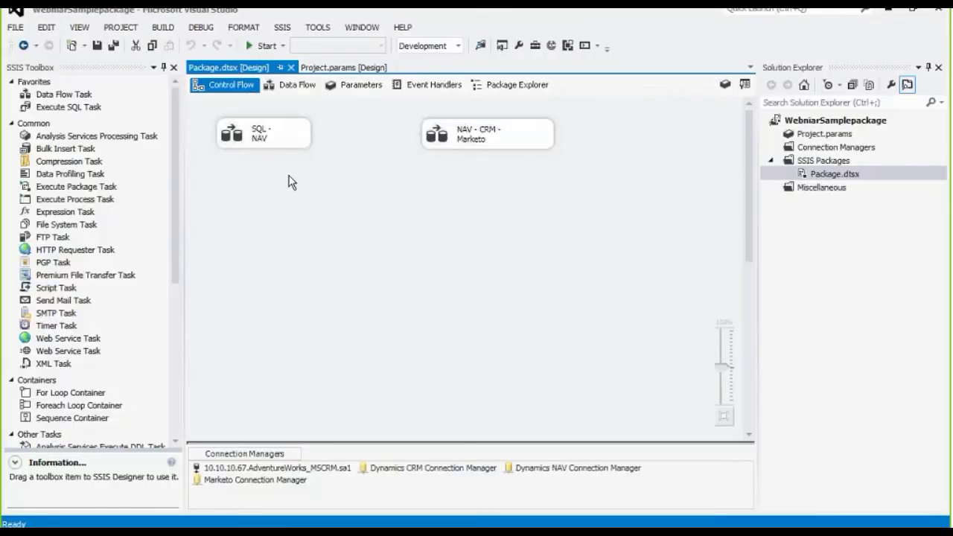
# Open the SQL - NAV data flow and inspect its ADO NET source, NAV destination and Duplicate Detector.
pyautogui.doubleClick(272, 145)
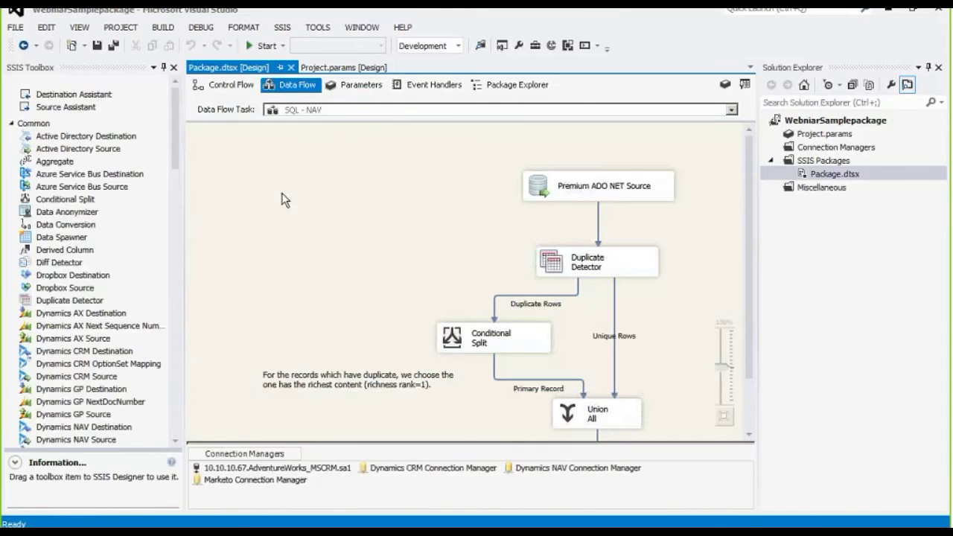
pyautogui.moveTo(753, 212); pyautogui.dragTo(748, 262)
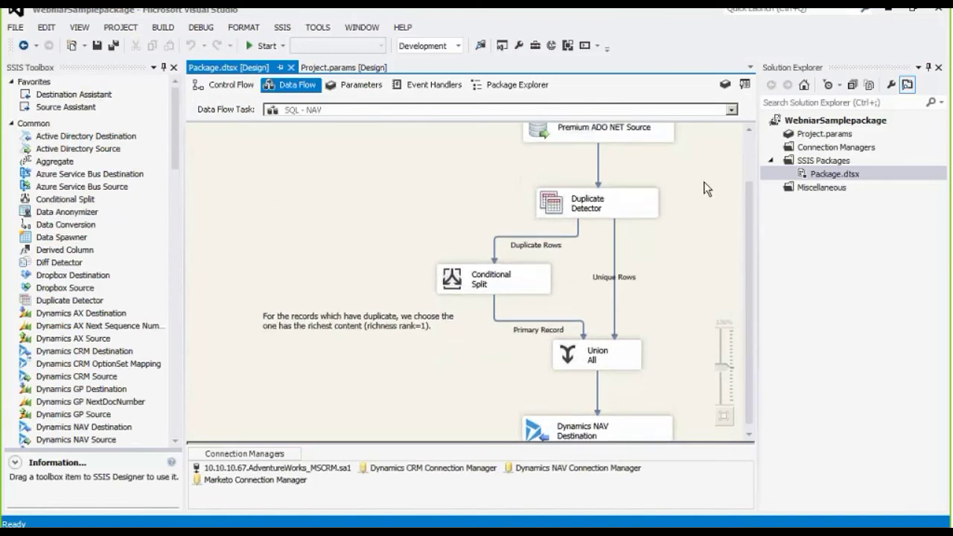
pyautogui.click(651, 134)
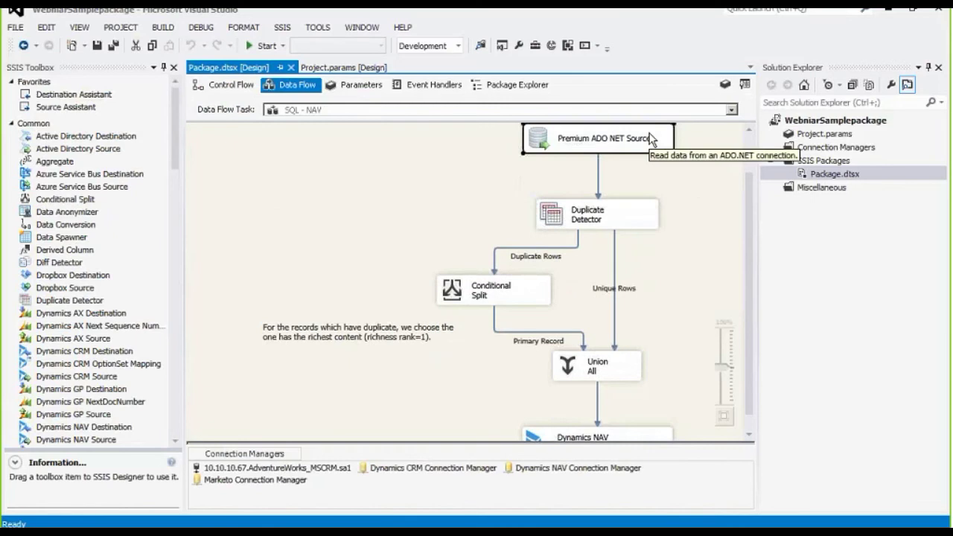
pyautogui.click(628, 433)
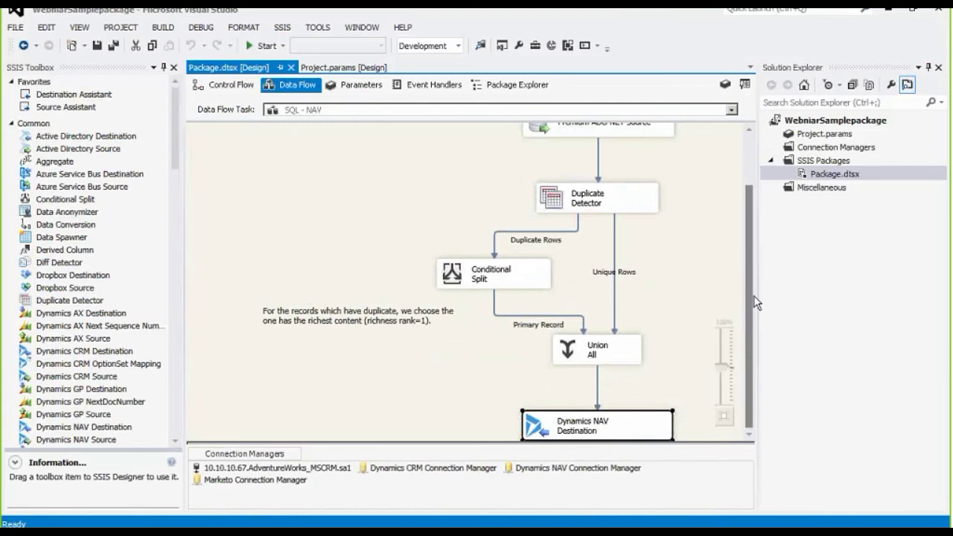
pyautogui.click(629, 206)
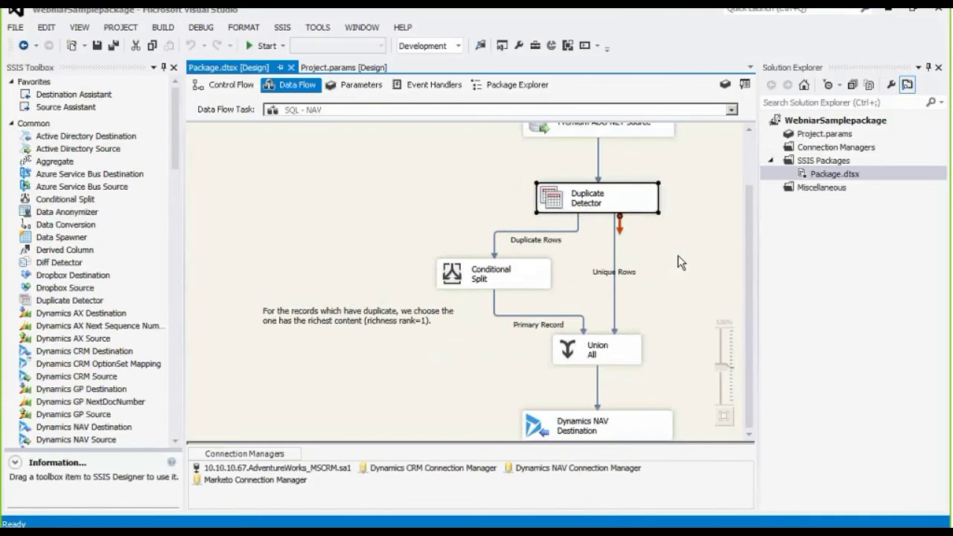
pyautogui.doubleClick(634, 209)
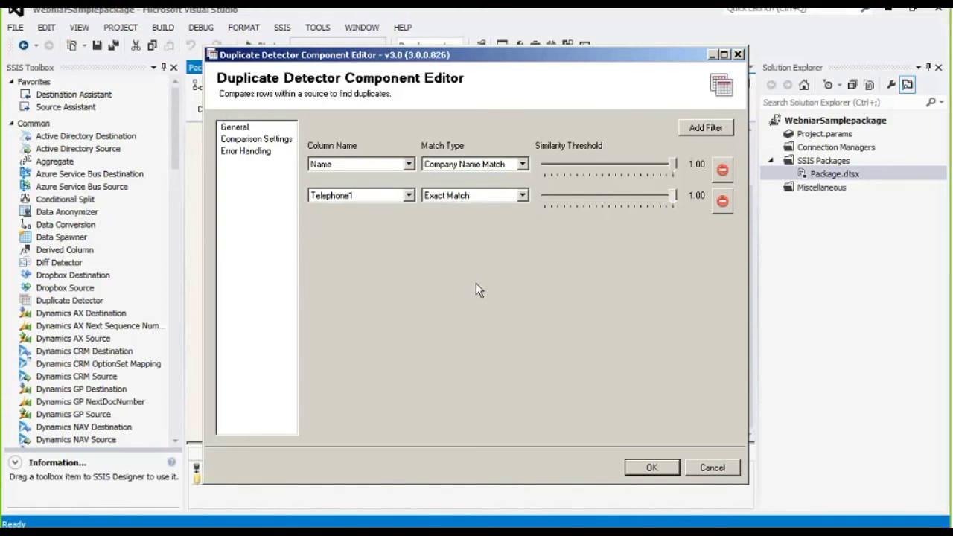
pyautogui.click(711, 467)
pyautogui.click(668, 368)
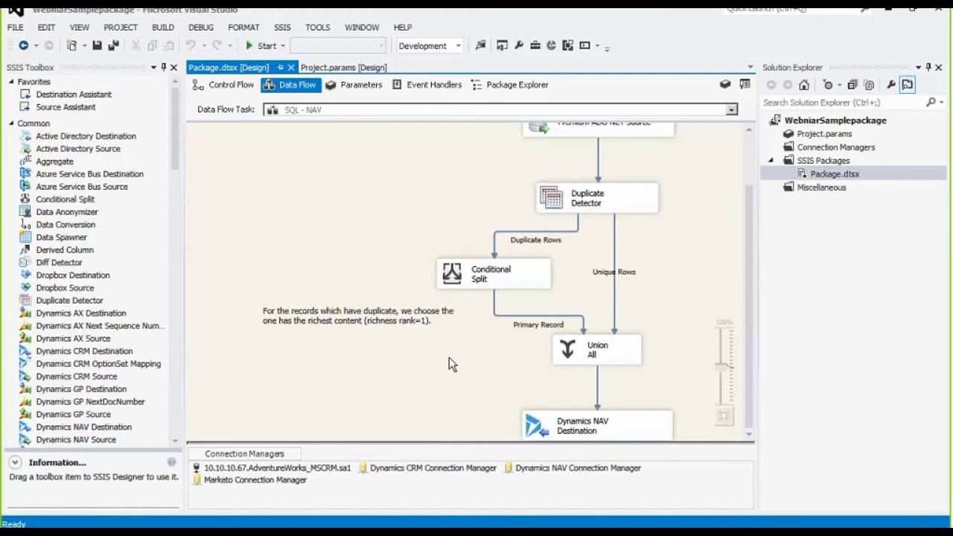
# Inspect the Union All and Dynamics NAV Destination components, then scroll the canvas back toward the source.
pyautogui.click(596, 352)
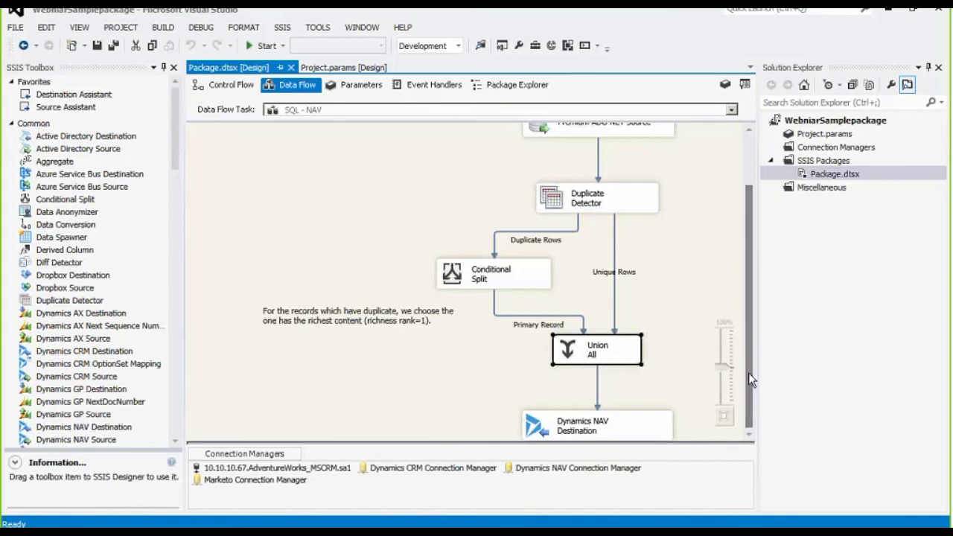
pyautogui.click(658, 419)
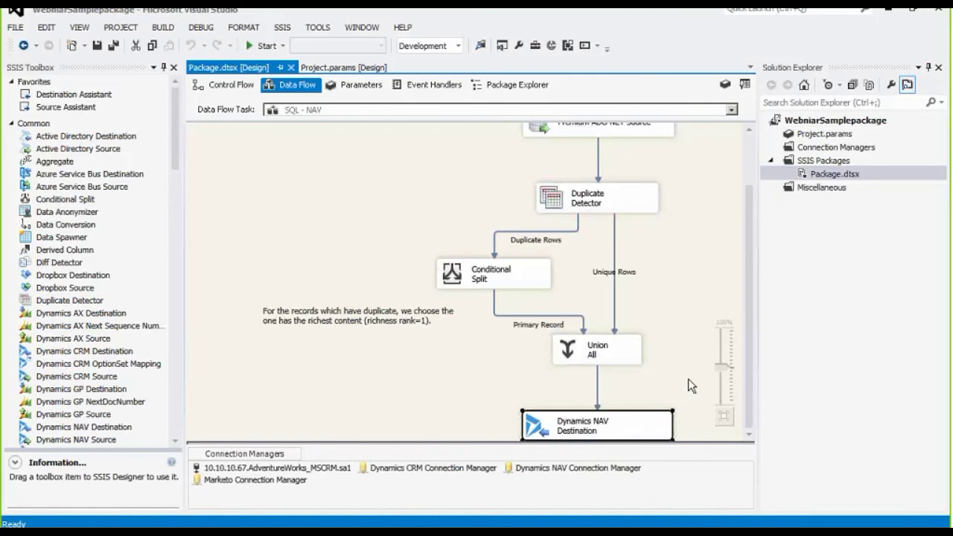
pyautogui.moveTo(751, 404); pyautogui.dragTo(747, 344)
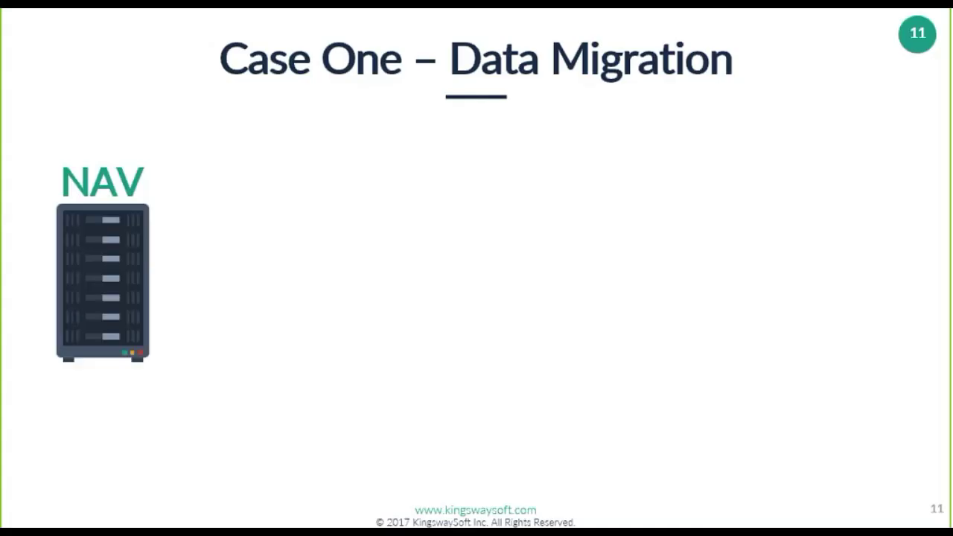
# Advance the slideshow to slide 12, Case Two – Data Integration.
pyautogui.press('Right')
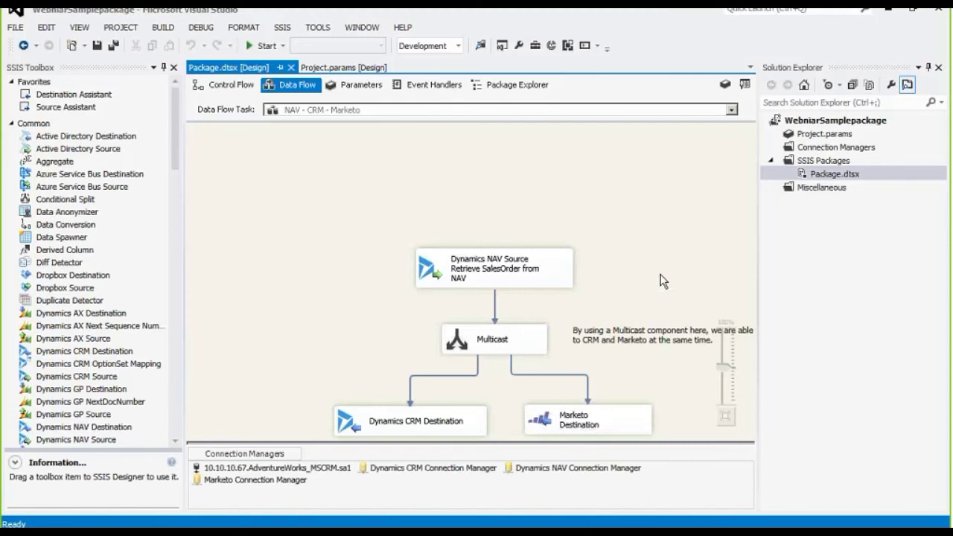
# Open the Dynamics CRM Destination editor, showing Upsert into salesorder with batch size 200.
pyautogui.press('Tab')
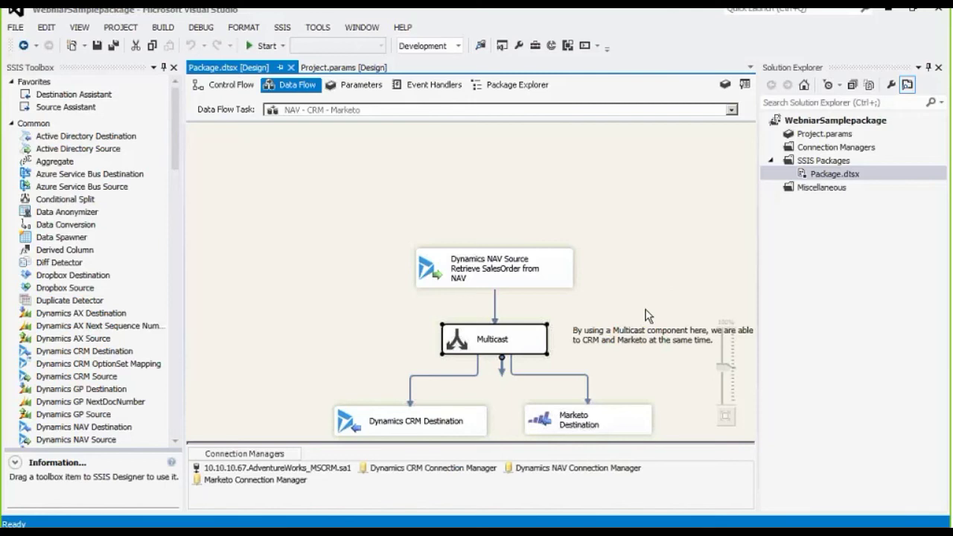
pyautogui.doubleClick(495, 283)
pyautogui.doubleClick(480, 422)
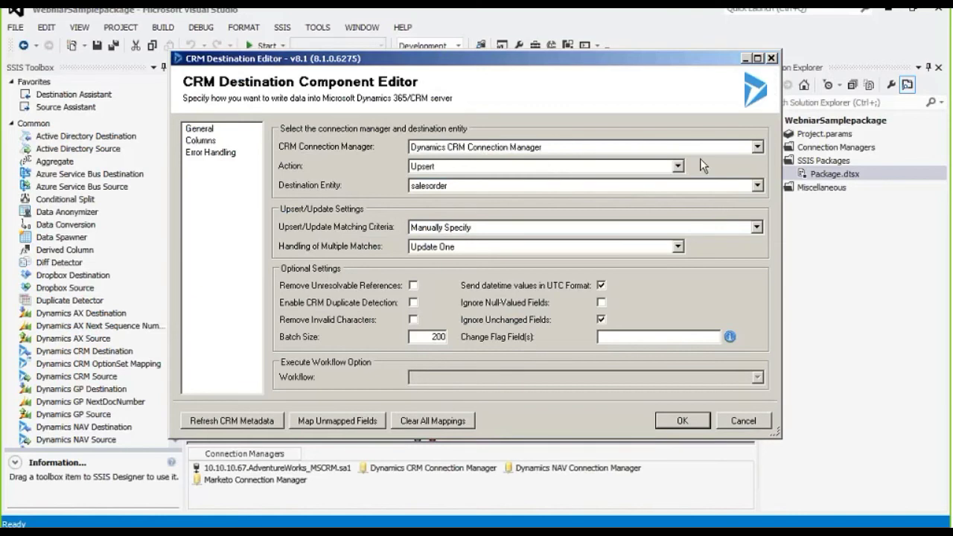
pyautogui.click(677, 167)
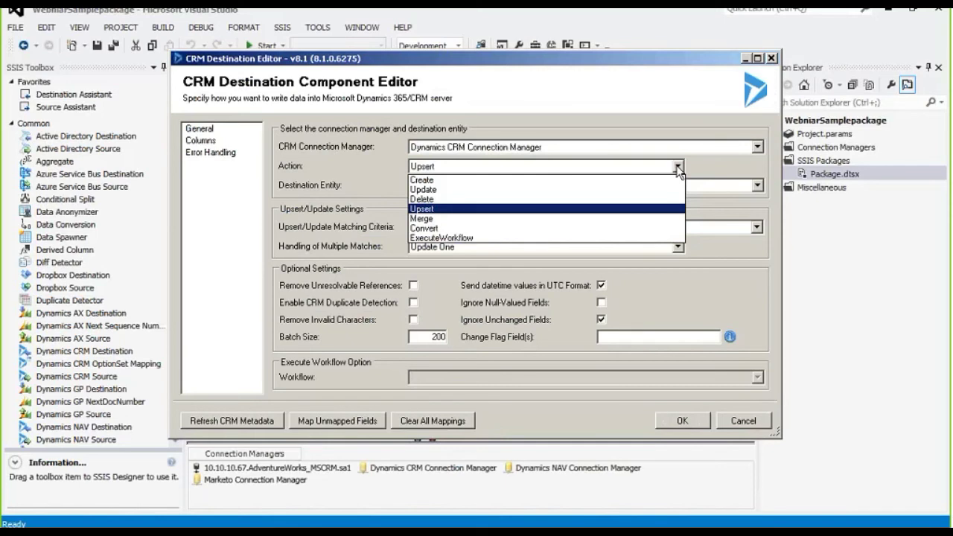
pyautogui.click(678, 171)
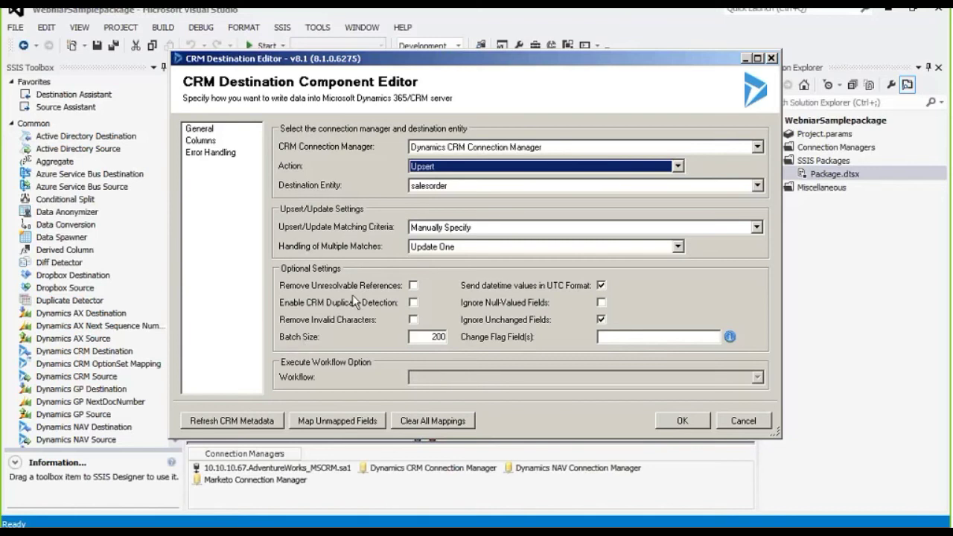
# List only the CRM destination's mapped columns with Hide Unmapped Fields, selecting the Document_No to name row.
pyautogui.click(198, 141)
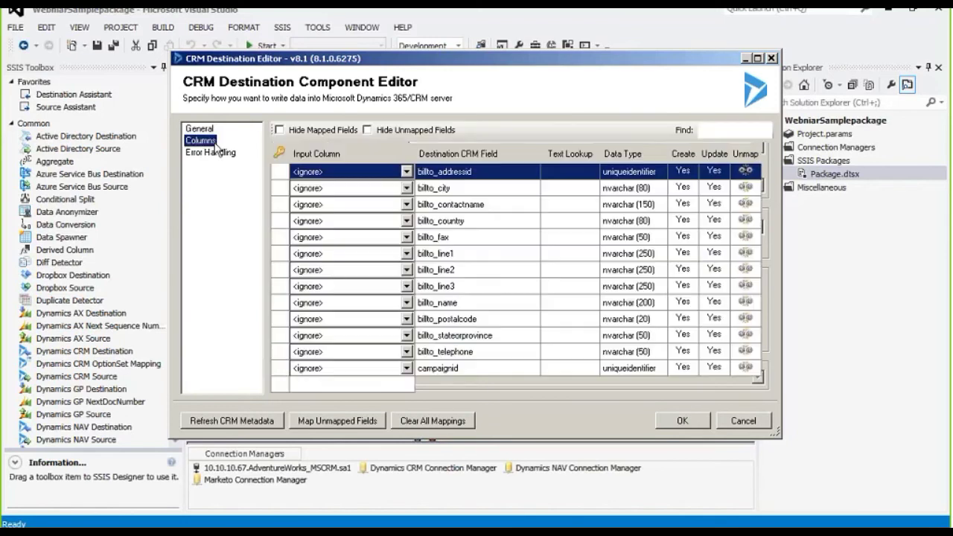
pyautogui.click(382, 133)
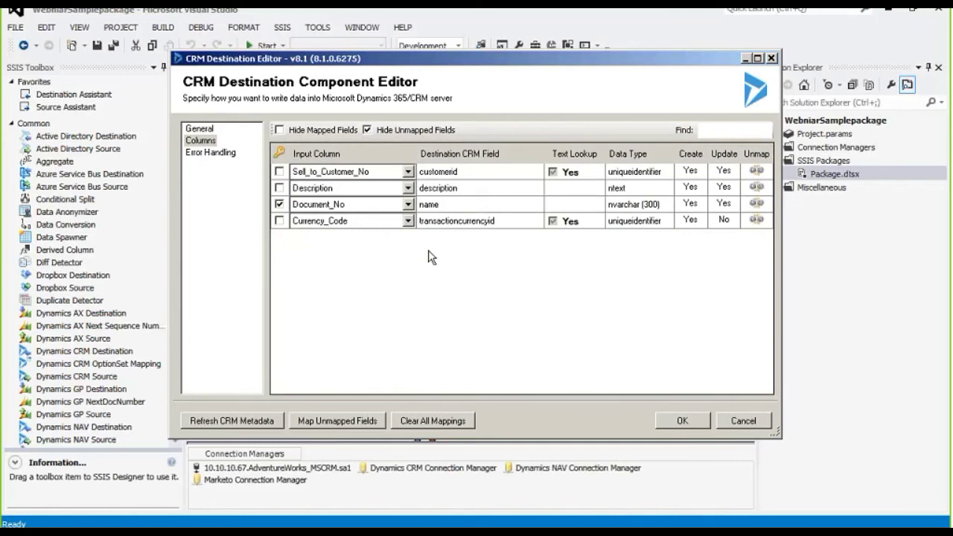
pyautogui.click(429, 257)
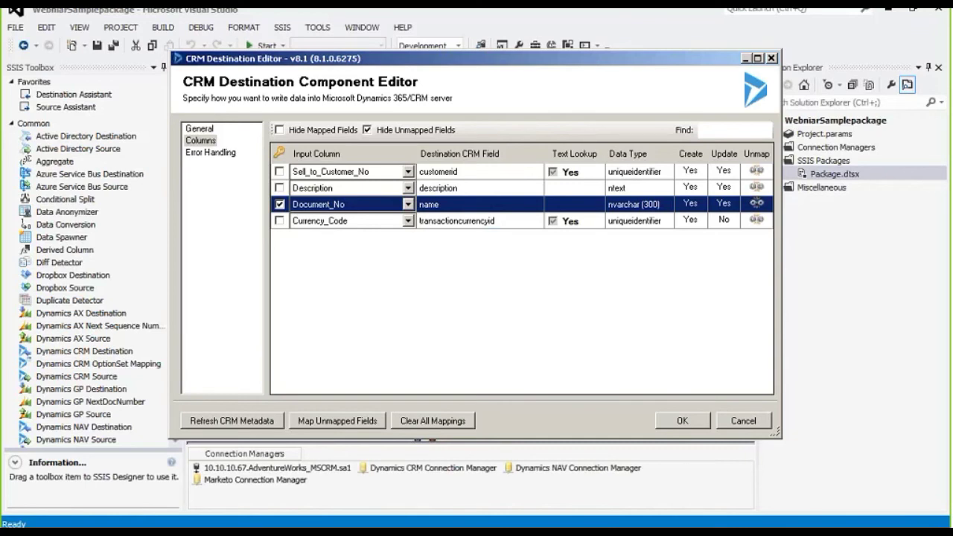
pyautogui.moveTo(595, 177)
pyautogui.click(573, 171)
pyautogui.click(599, 173)
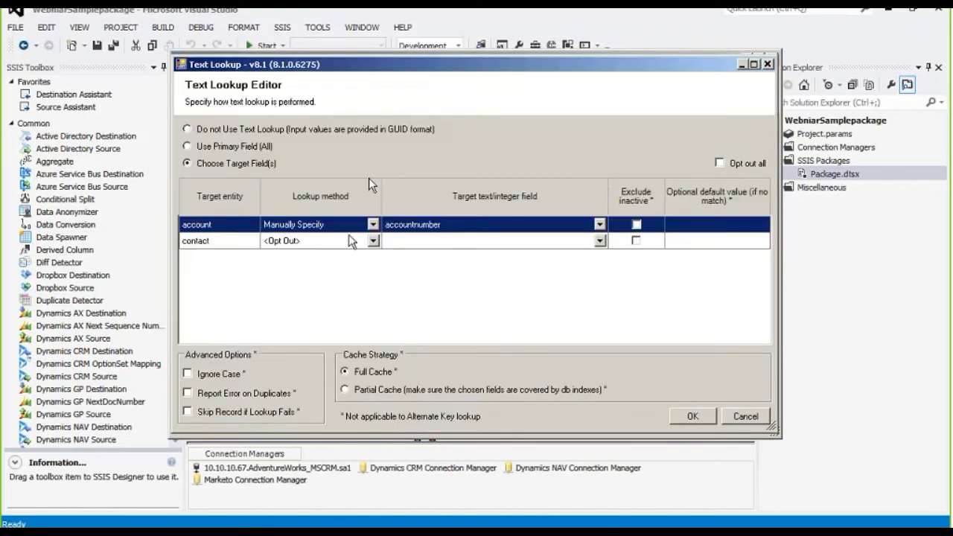
pyautogui.click(372, 224)
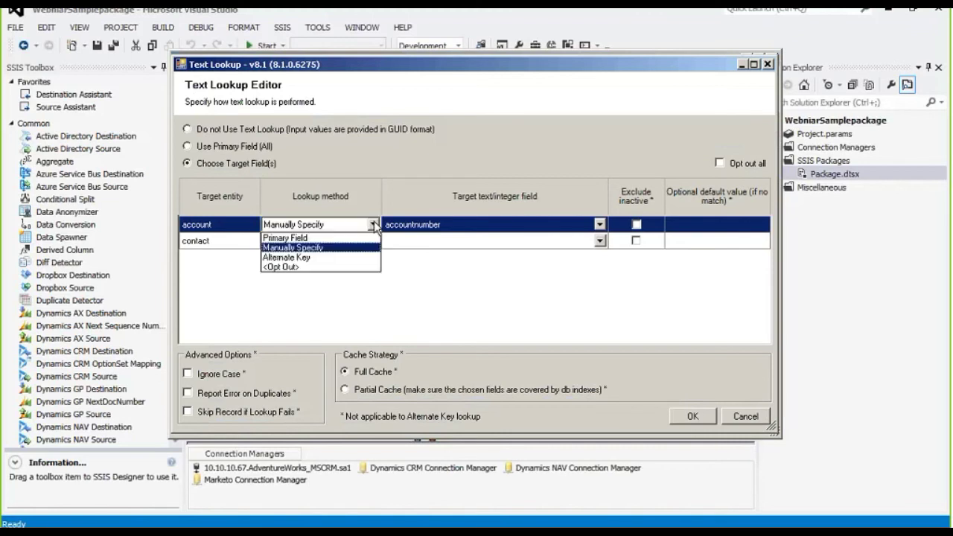
pyautogui.click(443, 291)
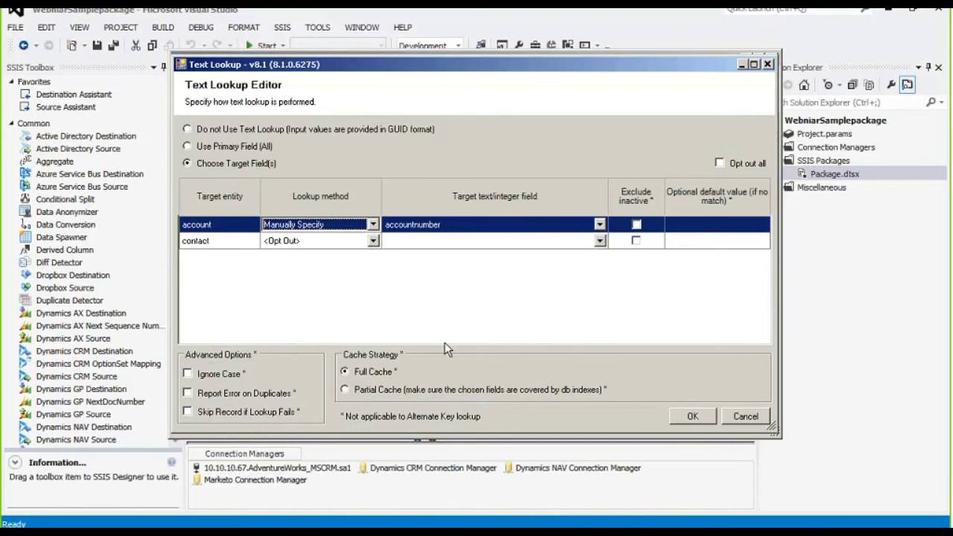
pyautogui.click(721, 419)
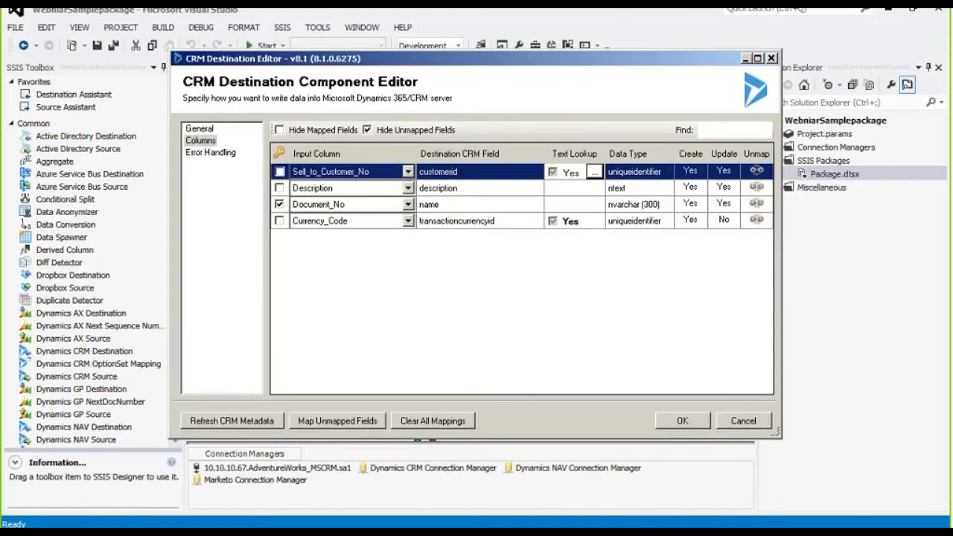
# Display the CRM destination's Error Handling page, which is set to fail on error.
pyautogui.click(231, 154)
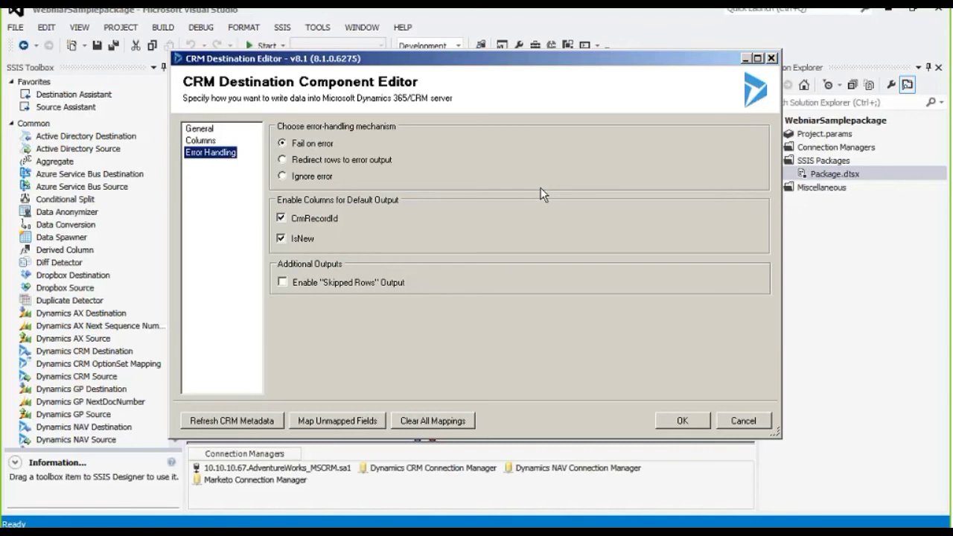
# Cancel the CRM editor, then review the Marketo Destination's Columns and Error Handling pages and cancel.
pyautogui.click(758, 422)
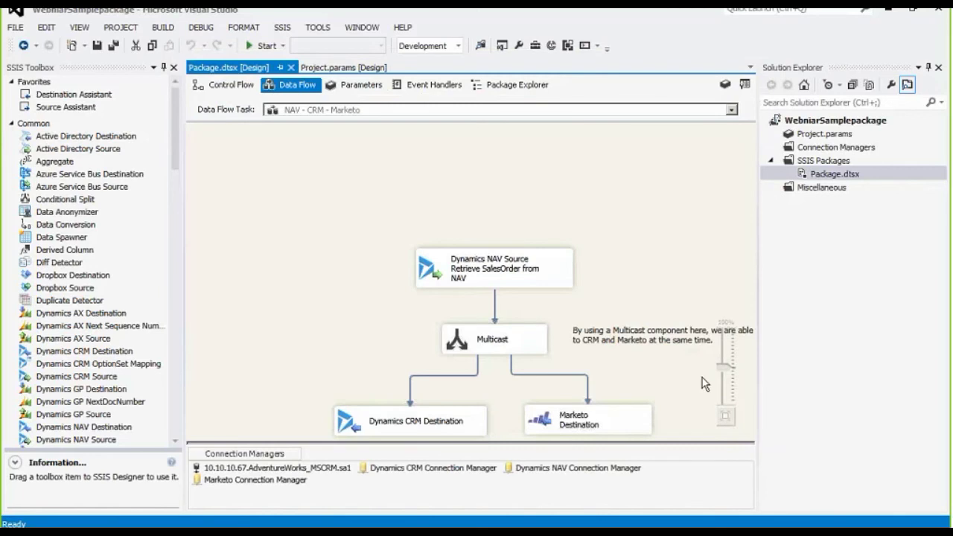
pyautogui.click(625, 421)
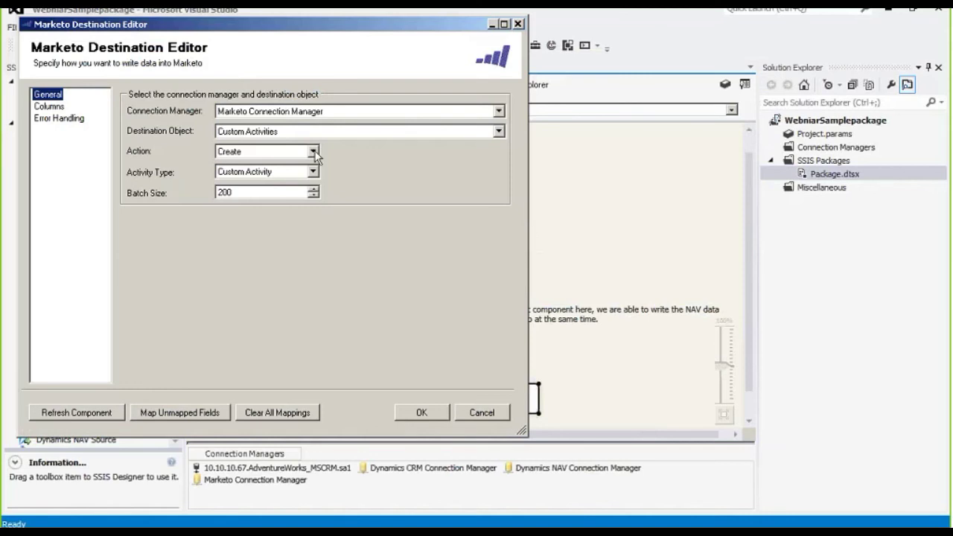
pyautogui.click(56, 108)
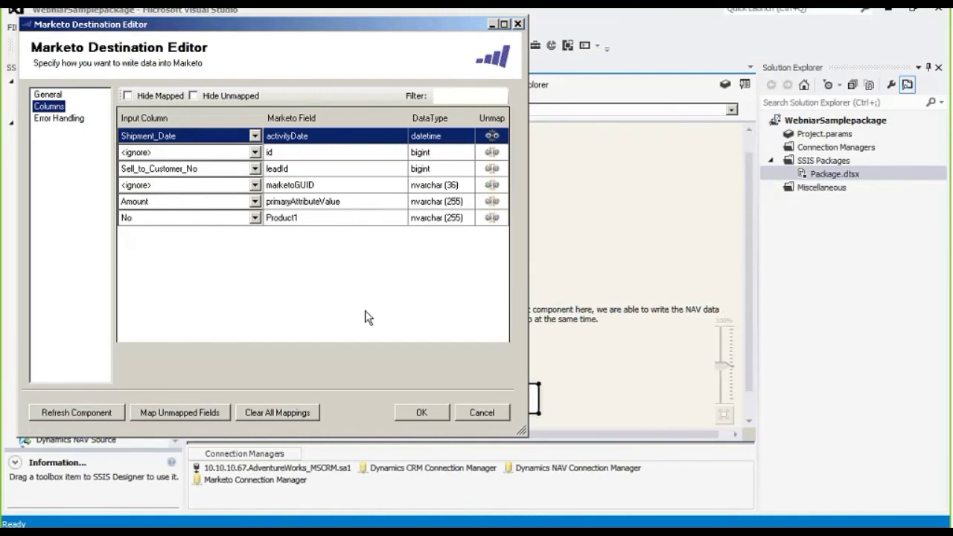
pyautogui.click(67, 119)
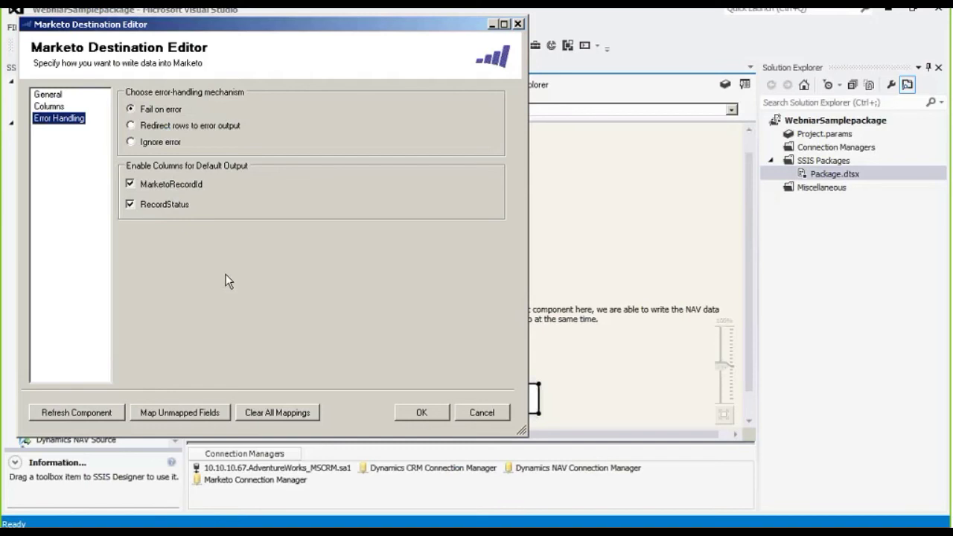
pyautogui.click(483, 413)
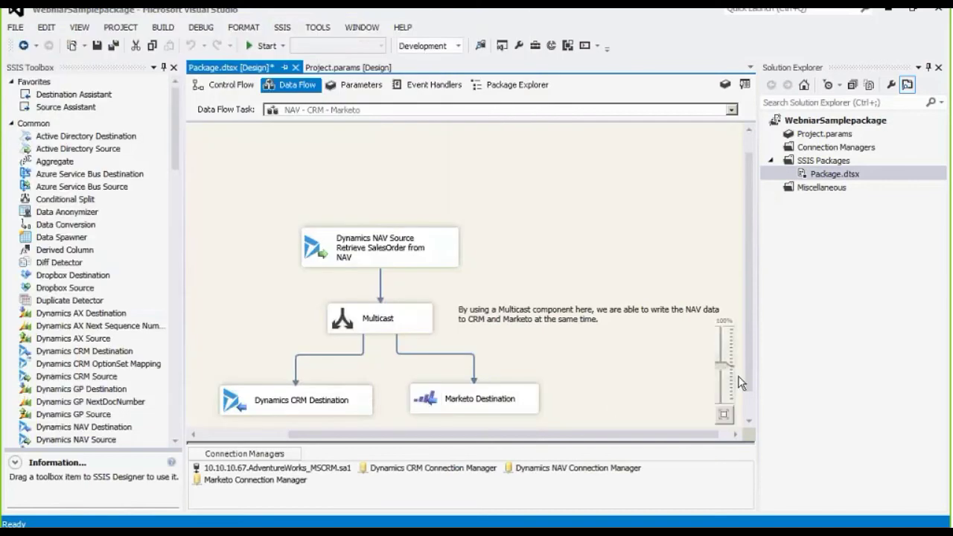
# Move to slide 13, Data Integrity, and reveal the 'Duplicate Detector to find duplicates' bullet.
pyautogui.scroll(-1, 746, 386)
pyautogui.scroll(-1, 746, 386)
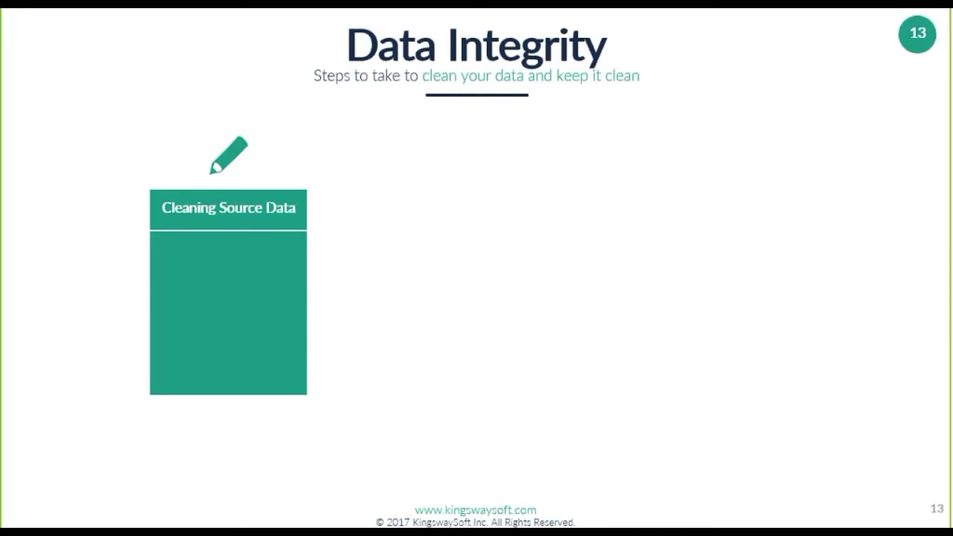
pyautogui.press('Right')
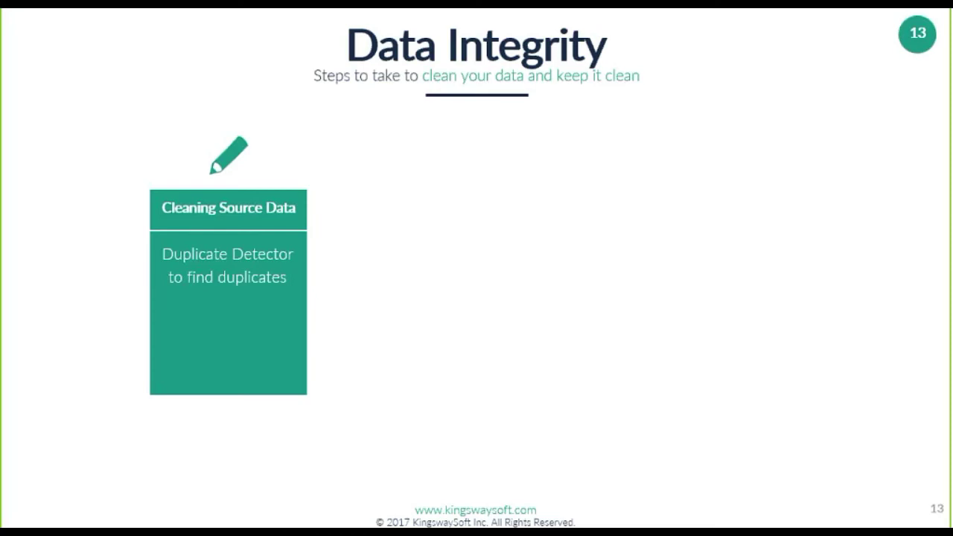